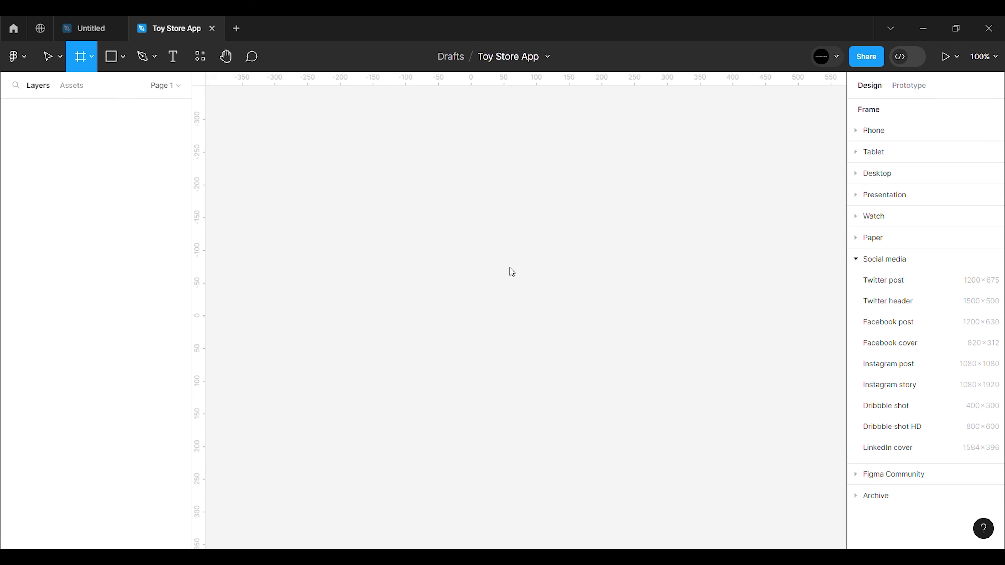
- Add an iPhone 13 mini frame and give it a corner radius of 50
{"action": "left_click", "coordinate": [874, 131]}
{"action": "left_click", "coordinate": [893, 234]}
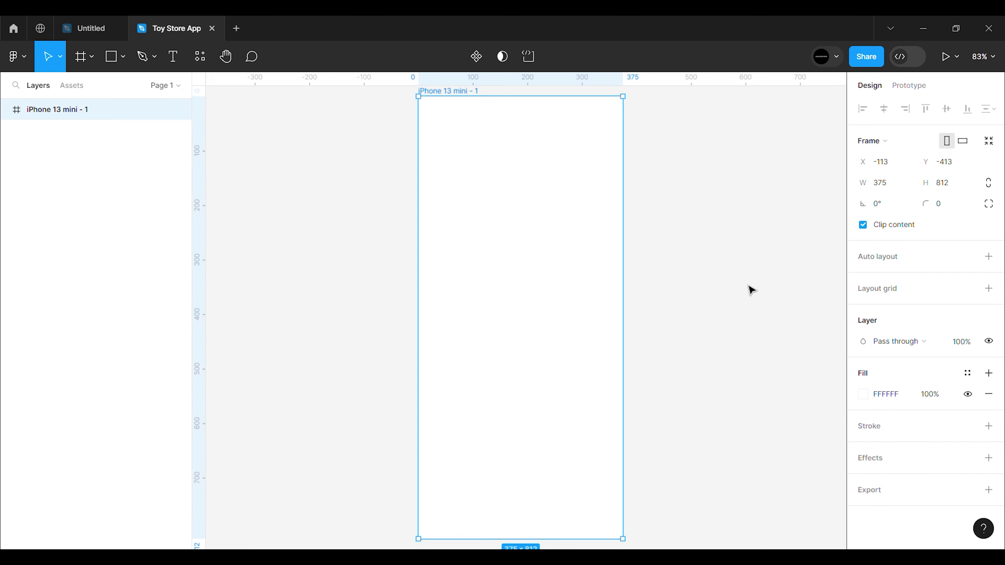
{"action": "left_click", "coordinate": [752, 290]}
{"action": "scroll", "coordinate": [585, 287], "scroll_direction": "down", "scroll_amount": 3}
{"action": "scroll", "coordinate": [545, 299], "scroll_direction": "up", "scroll_amount": 2}
{"action": "left_click", "coordinate": [526, 297]}
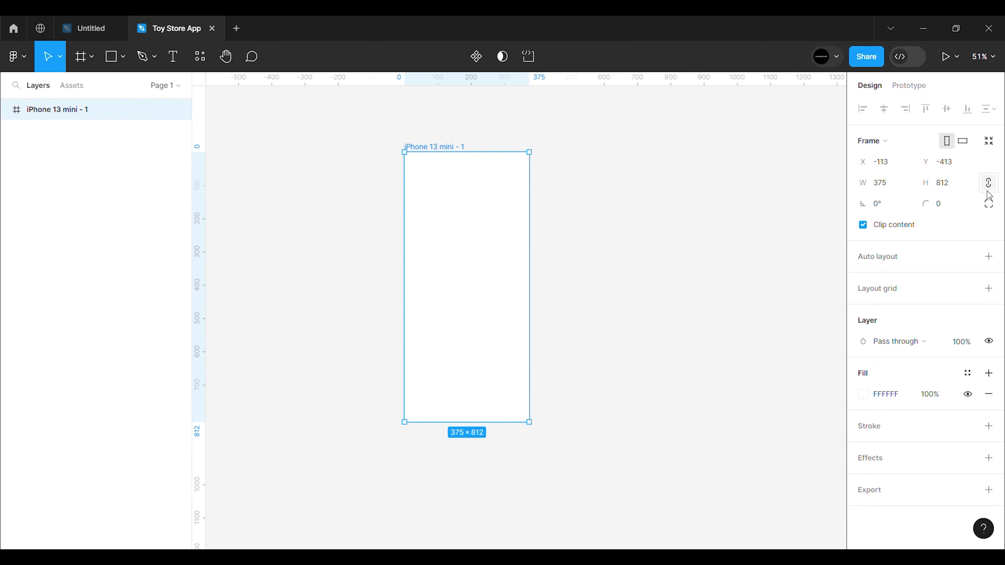
{"action": "type", "text": "50"}
{"action": "left_click", "coordinate": [736, 291]}
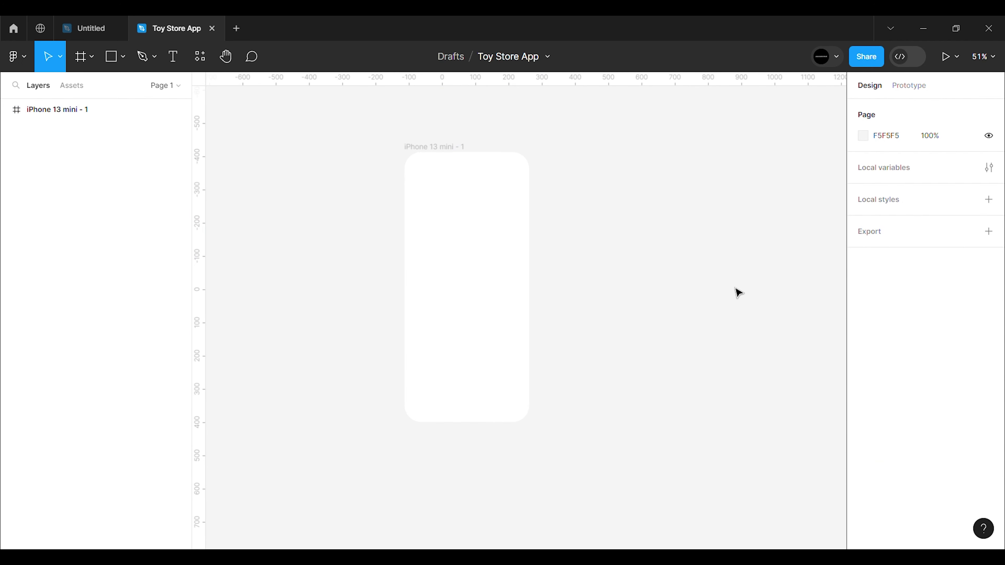
- Fill the phone frame with red CC0033
{"action": "scroll", "coordinate": [470, 284], "scroll_direction": "up", "scroll_amount": 2}
{"action": "left_click", "coordinate": [470, 283]}
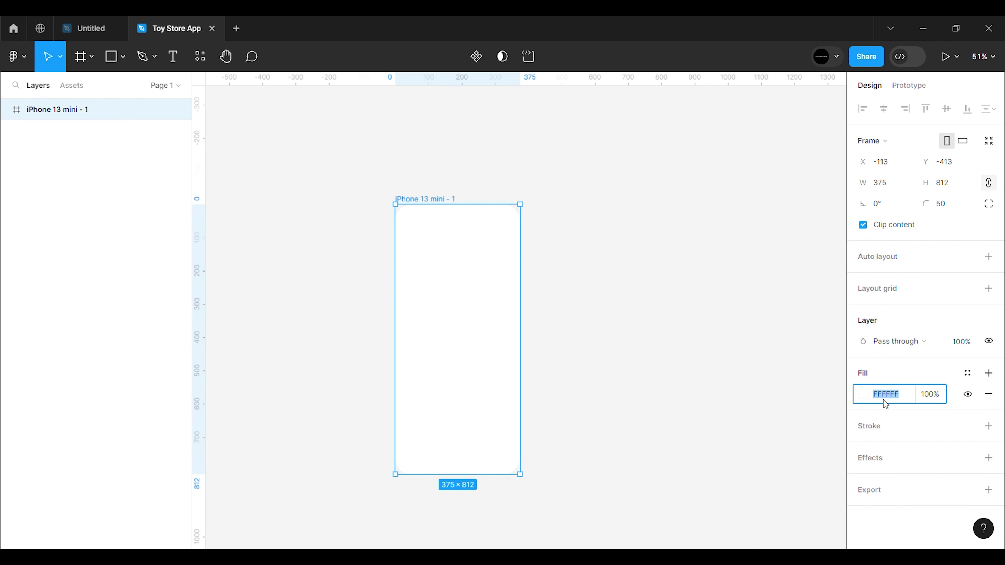
{"action": "type", "text": "CC0033"}
{"action": "key", "text": "Return"}
{"action": "left_click", "coordinate": [739, 374]}
- Paste the Santa-with-gift image and nudge it into place near the frame's top
{"action": "key", "text": "h"}
{"action": "scroll", "coordinate": [467, 322], "scroll_direction": "up", "scroll_amount": 2}
{"action": "scroll", "coordinate": [467, 322], "scroll_direction": "up", "scroll_amount": 2}
{"action": "scroll", "coordinate": [500, 305], "scroll_direction": "down", "scroll_amount": 2}
{"action": "key", "text": "v"}
{"action": "key", "text": "ctrl+v"}
{"action": "mouse_move", "coordinate": [577, 367]}
{"action": "left_mouse_down"}
{"action": "mouse_move", "coordinate": [695, 359]}
{"action": "mouse_move", "coordinate": [489, 290]}
{"action": "left_mouse_up"}
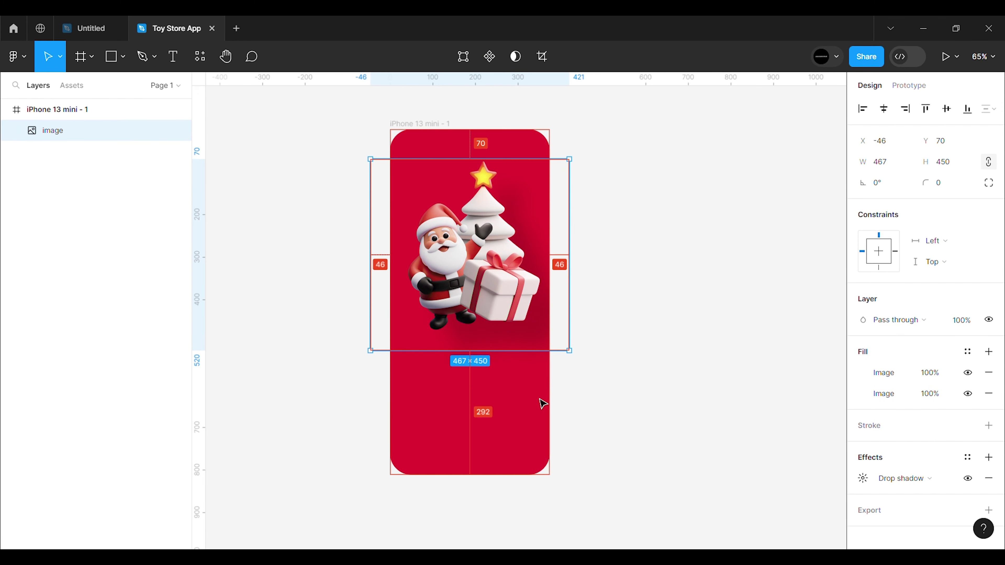
{"action": "key", "text": "Up"}
{"action": "key", "text": "Up"}
{"action": "key", "text": "Up"}
{"action": "key", "text": "Up"}
{"action": "key", "text": "Up"}
{"action": "key", "text": "Up"}
{"action": "key", "text": "Up"}
{"action": "key", "text": "Up"}
{"action": "key", "text": "Up"}
{"action": "key", "text": "Down"}
{"action": "key", "text": "Down"}
{"action": "key", "text": "Down"}
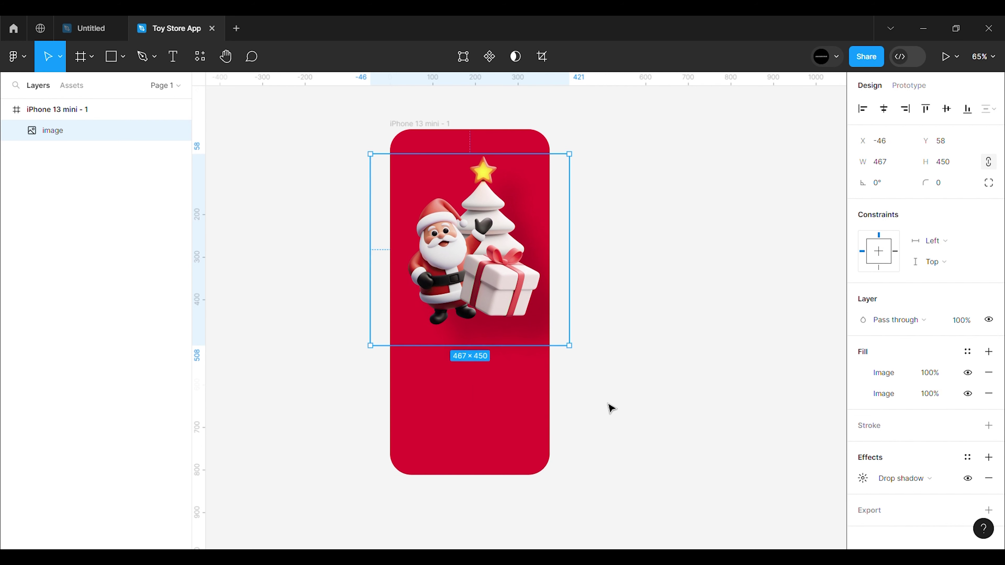
- Paste the heading text onto the screen
{"action": "left_click", "coordinate": [610, 406]}
{"action": "key", "text": "h"}
{"action": "scroll", "coordinate": [450, 382], "scroll_direction": "up", "scroll_amount": 5}
{"action": "key", "text": "v"}
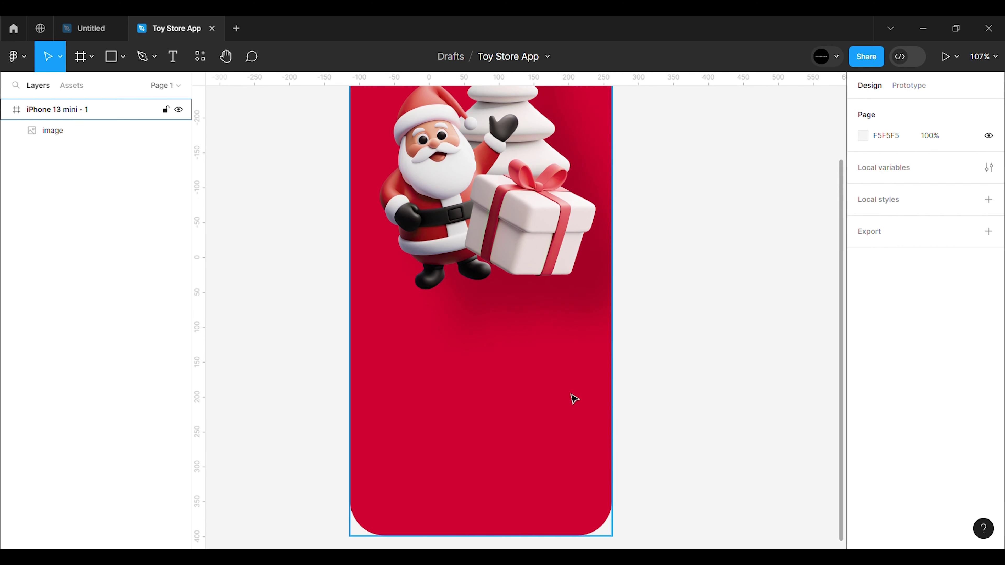
{"action": "key", "text": "ctrl+v"}
- Place the Toy Wonderland heading just below the Santa image
{"action": "mouse_move", "coordinate": [490, 306]}
{"action": "left_mouse_down"}
{"action": "mouse_move", "coordinate": [695, 310]}
{"action": "mouse_move", "coordinate": [438, 341]}
{"action": "left_mouse_up"}
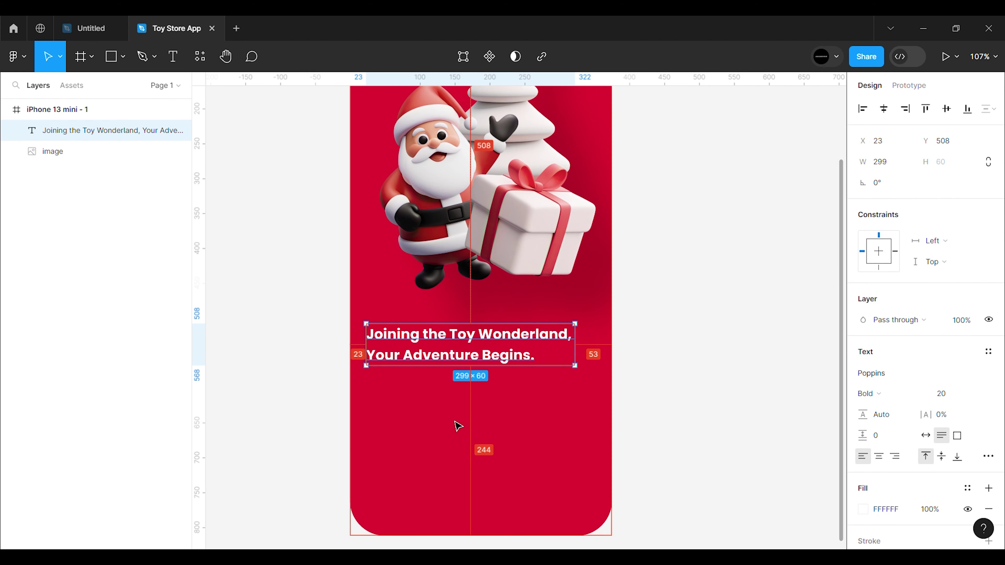
{"action": "key", "text": "Right"}
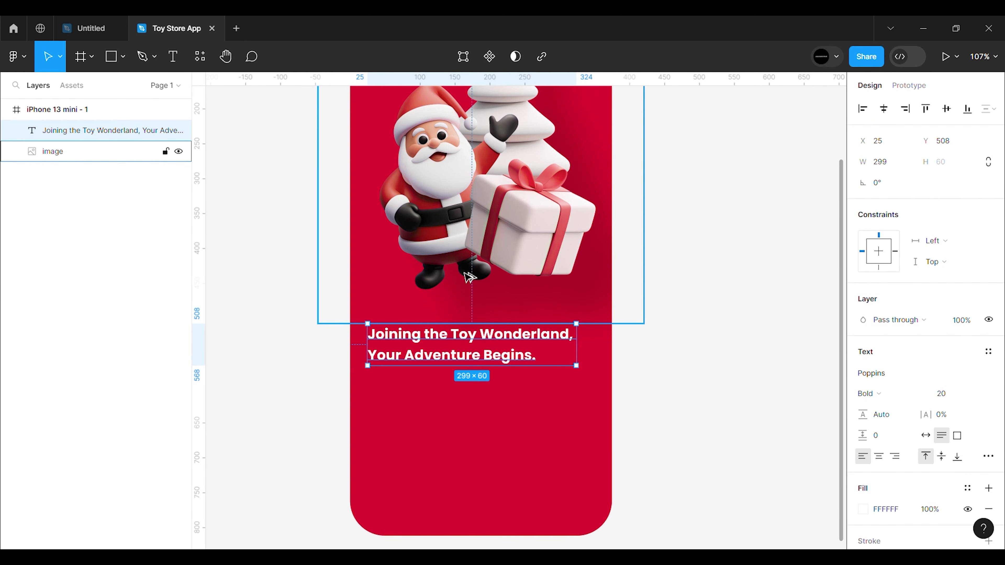
{"action": "key", "text": "Down"}
{"action": "key", "text": "Down"}
{"action": "key", "text": "Down"}
{"action": "key", "text": "Down"}
{"action": "key", "text": "Down"}
{"action": "key", "text": "Down"}
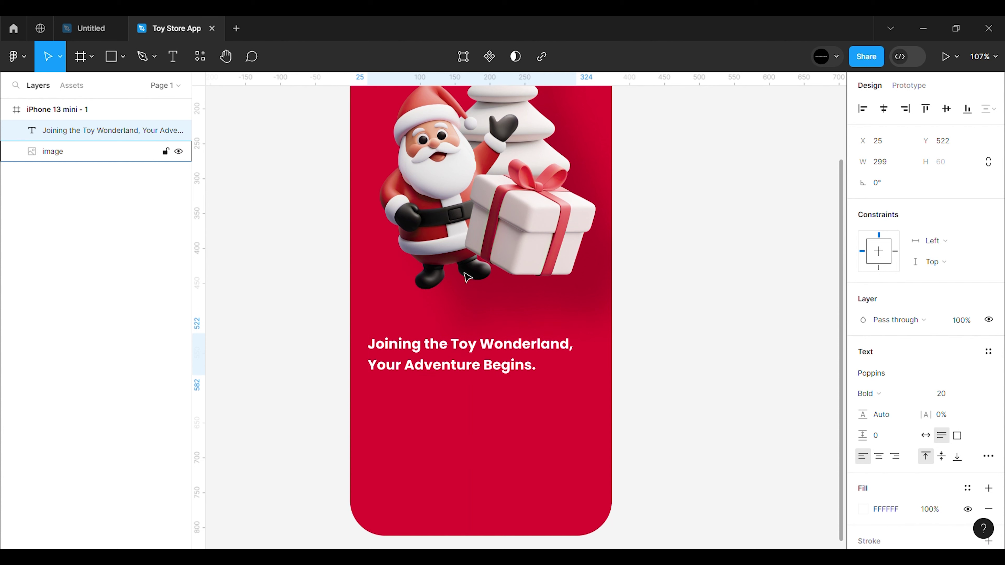
{"action": "scroll", "coordinate": [468, 277], "scroll_direction": "down", "scroll_amount": 2}
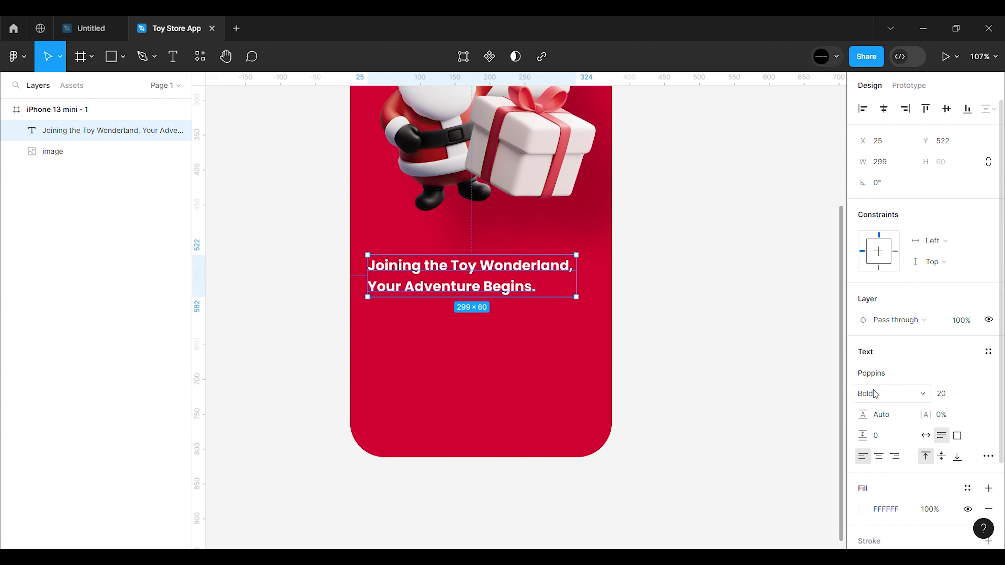
{"action": "left_click", "coordinate": [673, 366]}
- Paste the intro paragraph and position it under the heading
{"action": "type", "text": "Step into a wonderland of toys and joy! This guide will help you navigate and master the exciting world of toys at Toyz and the role you'll play in sharing that joy."}
{"action": "left_click", "coordinate": [764, 330]}
{"action": "left_click_drag", "start_coordinate": [764, 330], "coordinate": [459, 333]}
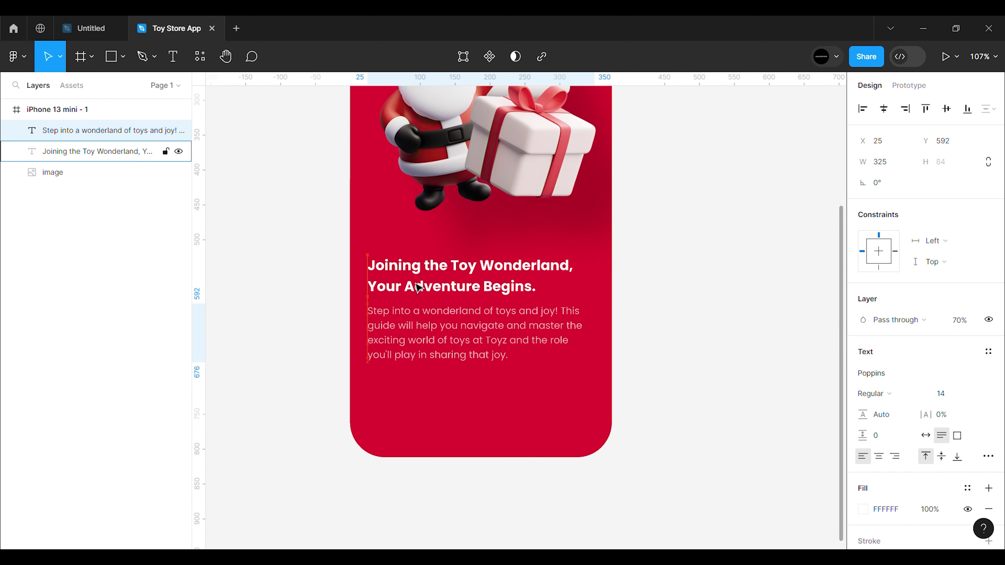
{"action": "left_click", "coordinate": [646, 357]}
{"action": "scroll", "coordinate": [475, 352], "scroll_direction": "up", "scroll_amount": 3}
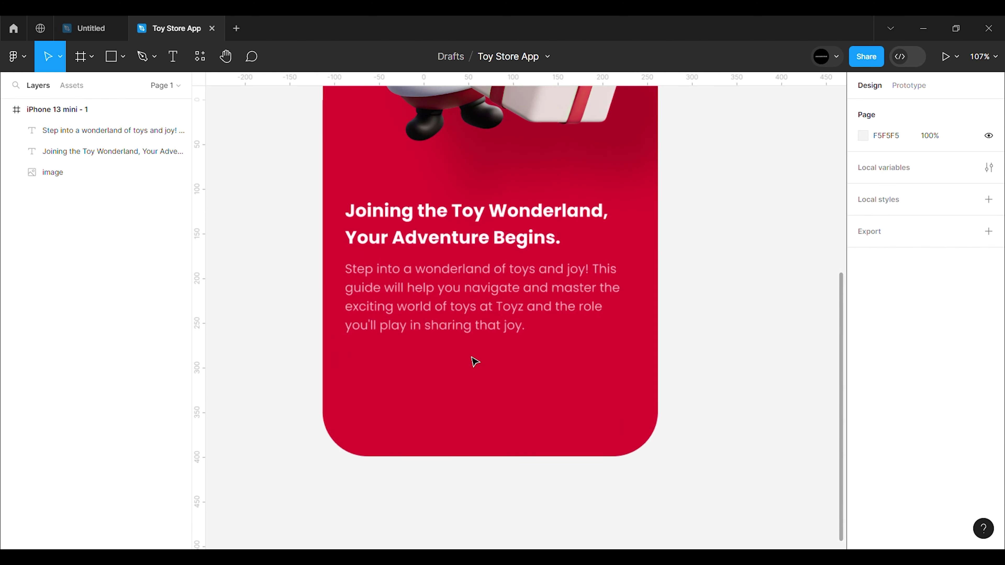
- Add a Skip text label and move it to the screen's bottom-left
{"action": "key", "text": "t"}
{"action": "left_click", "coordinate": [382, 397]}
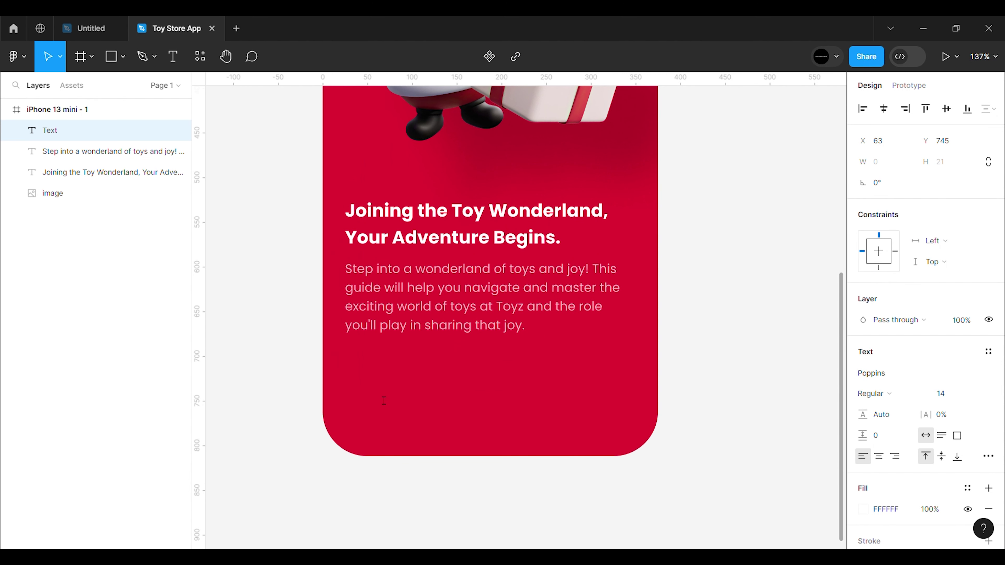
{"action": "type", "text": "Skip"}
{"action": "key", "text": "Escape"}
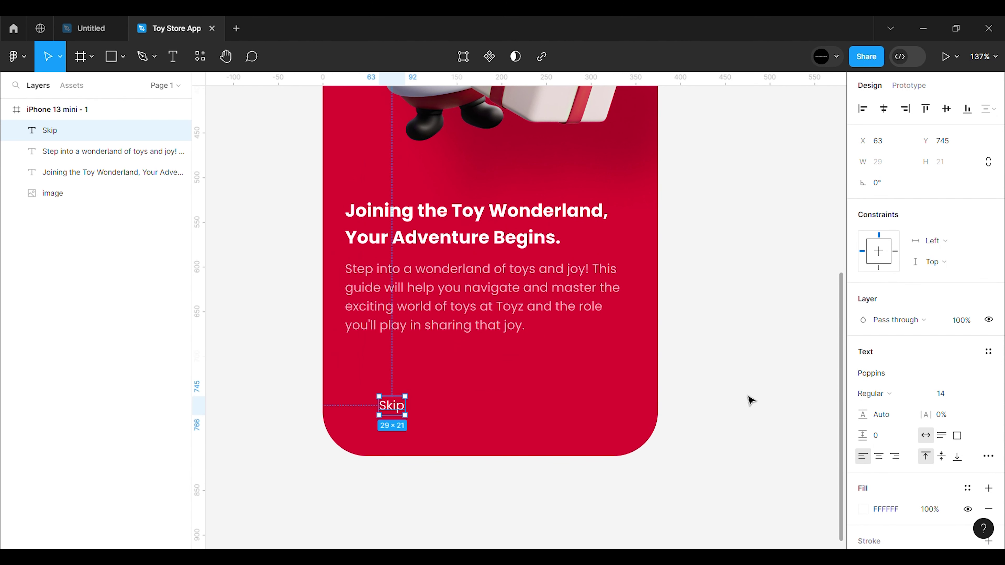
{"action": "left_click", "coordinate": [748, 401]}
{"action": "left_click_drag", "start_coordinate": [398, 410], "coordinate": [365, 430]}
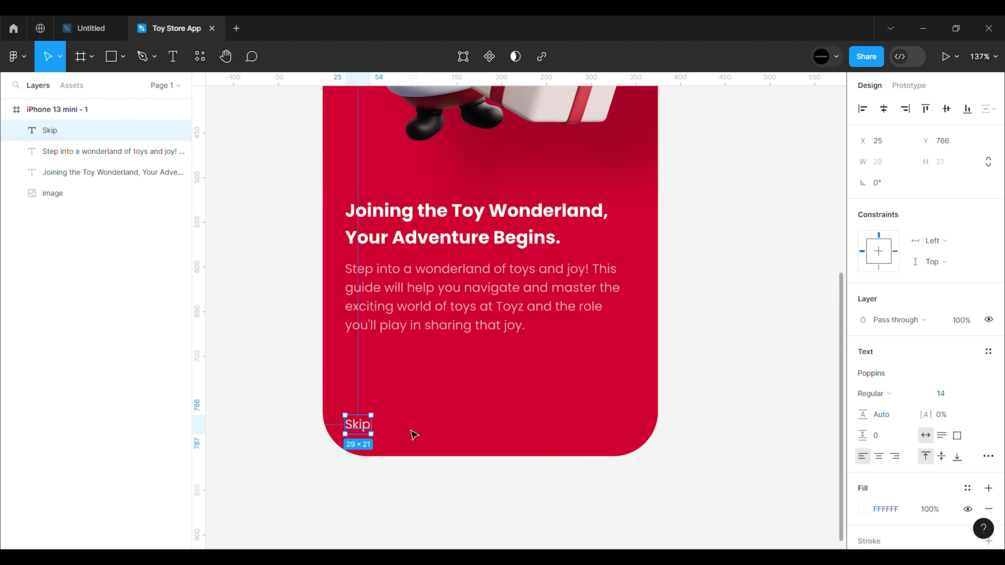
{"action": "left_click", "coordinate": [411, 434]}
{"action": "scroll", "coordinate": [395, 375], "scroll_direction": "down", "scroll_amount": 2}
- Make Skip SemiBold, nudge it up, and draw a rectangle to its right
{"action": "left_click", "coordinate": [365, 348]}
{"action": "left_click", "coordinate": [870, 394]}
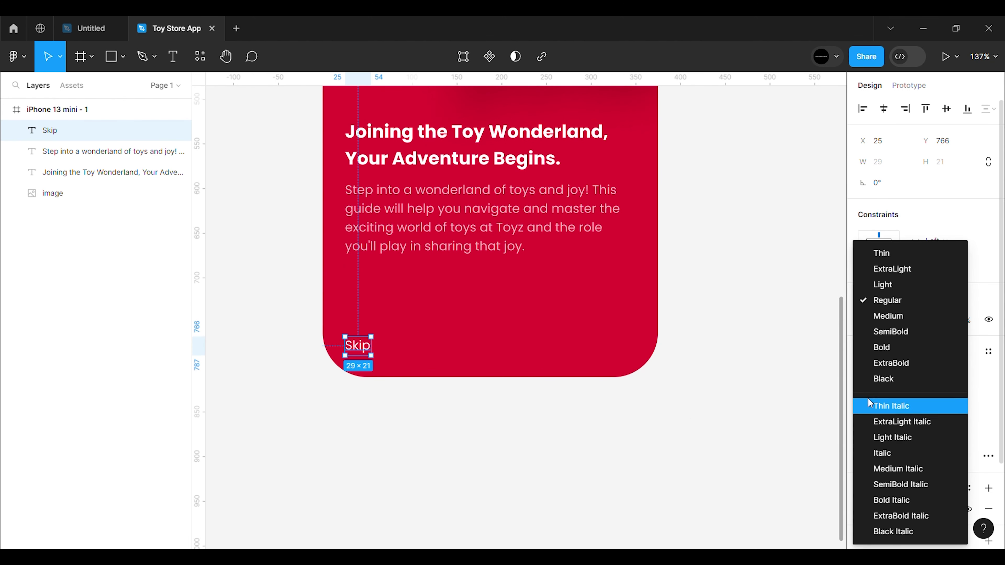
{"action": "left_click", "coordinate": [897, 332]}
{"action": "left_click", "coordinate": [691, 417]}
{"action": "left_click", "coordinate": [371, 349]}
{"action": "key", "text": "Up"}
{"action": "key", "text": "Up"}
{"action": "key", "text": "Up"}
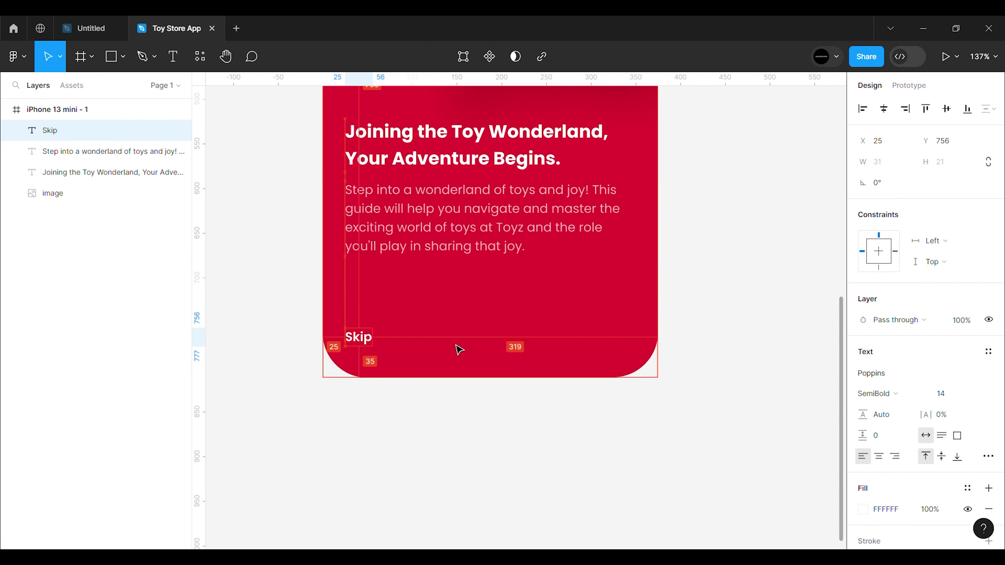
{"action": "left_click", "coordinate": [490, 404]}
{"action": "key", "text": "r"}
{"action": "left_click_drag", "start_coordinate": [530, 323], "coordinate": [625, 353]}
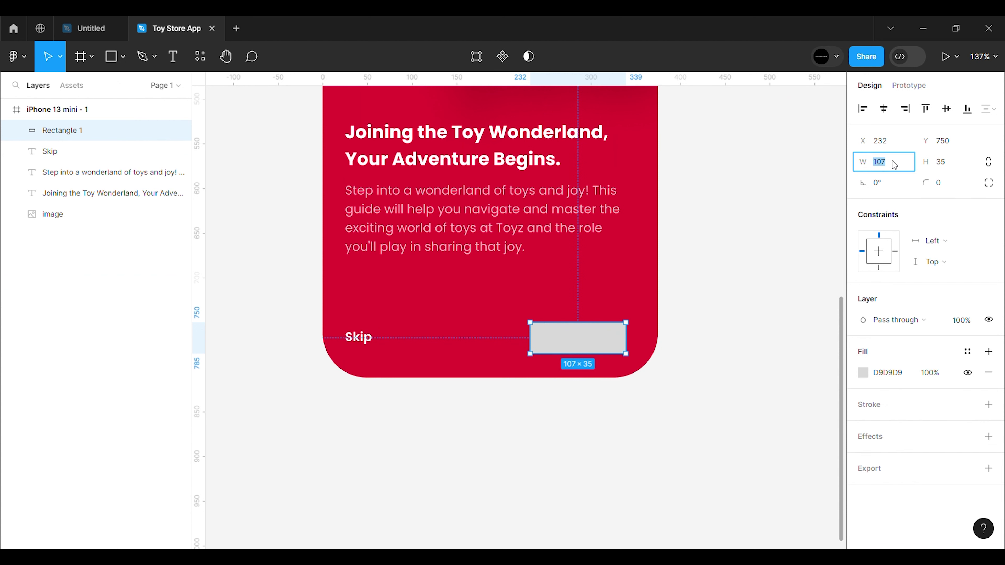
- Resize the rectangle to 126×46 and align it level with Skip
{"action": "type", "text": "126"}
{"action": "key", "text": "Return"}
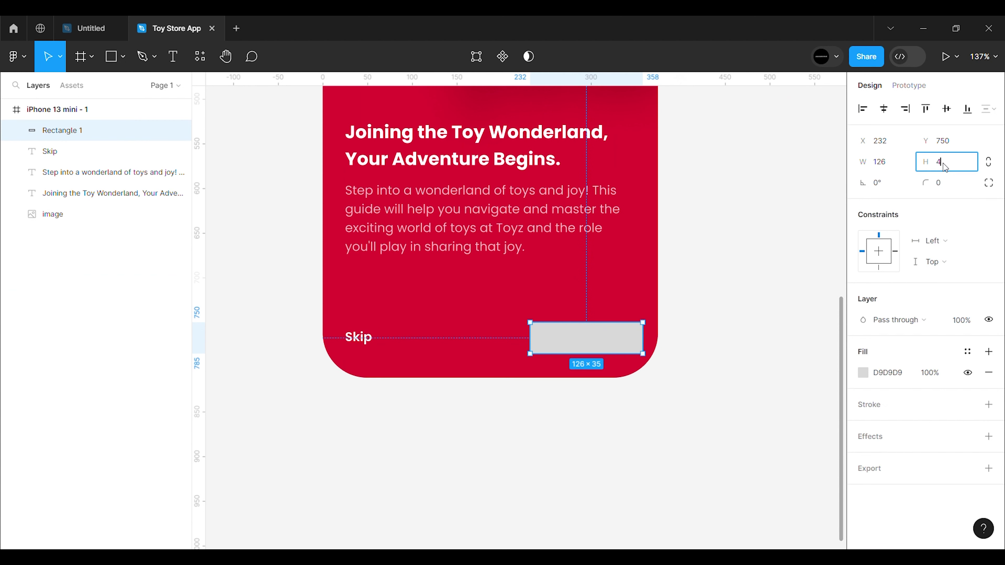
{"action": "type", "text": "6"}
{"action": "key", "text": "Return"}
{"action": "left_click_drag", "start_coordinate": [622, 344], "coordinate": [611, 345]}
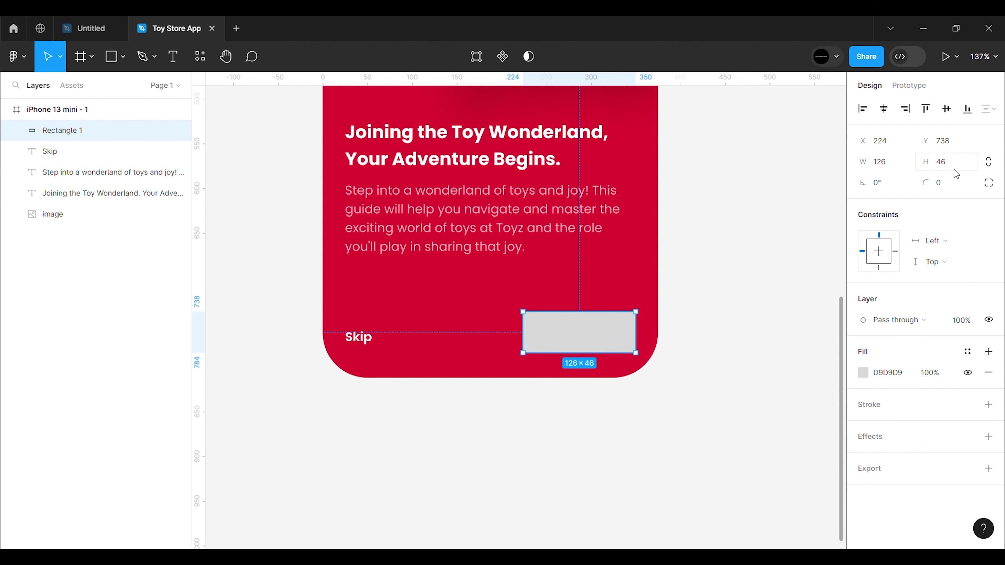
- Give the rectangle a corner radius of 30 and a white FFFFFF fill
{"action": "type", "text": "30"}
{"action": "key", "text": "Return"}
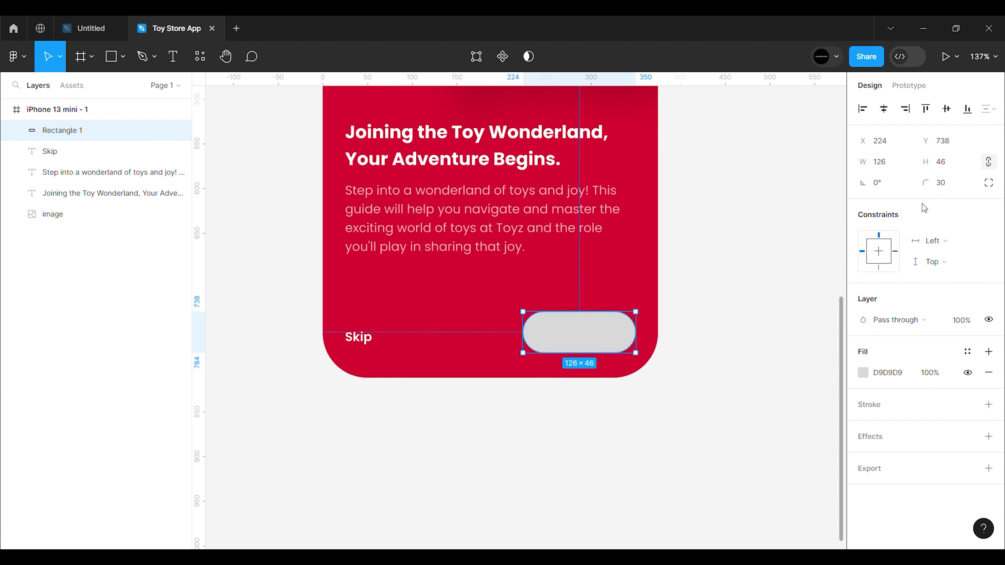
{"action": "left_click_drag", "start_coordinate": [609, 348], "coordinate": [606, 354]}
{"action": "left_click", "coordinate": [863, 372]}
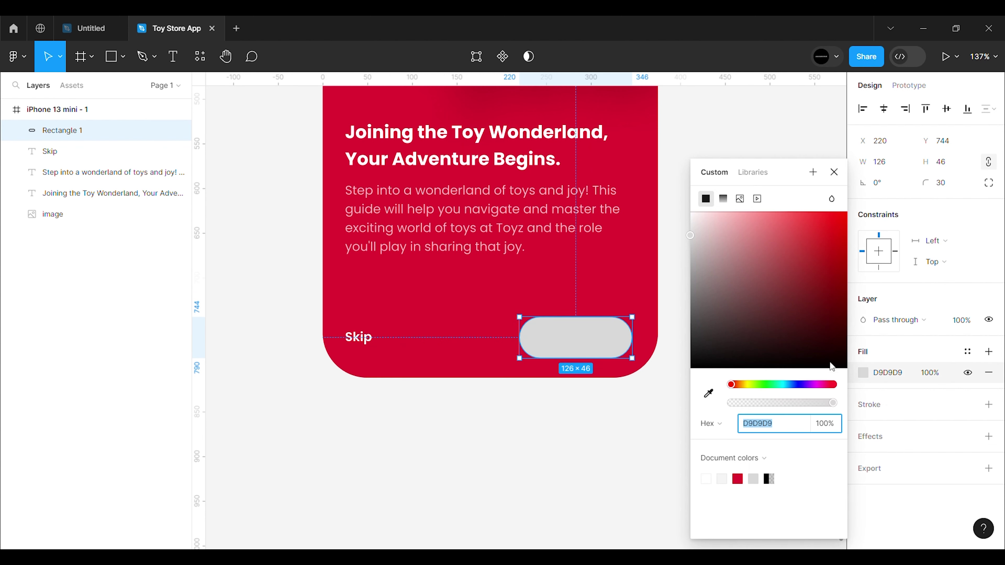
{"action": "type", "text": "FFFFFF"}
{"action": "key", "text": "Return"}
{"action": "left_click", "coordinate": [674, 210]}
- Duplicate Skip, color the copy red DF1230, and layer it on top of the white pill
{"action": "left_click", "coordinate": [368, 345]}
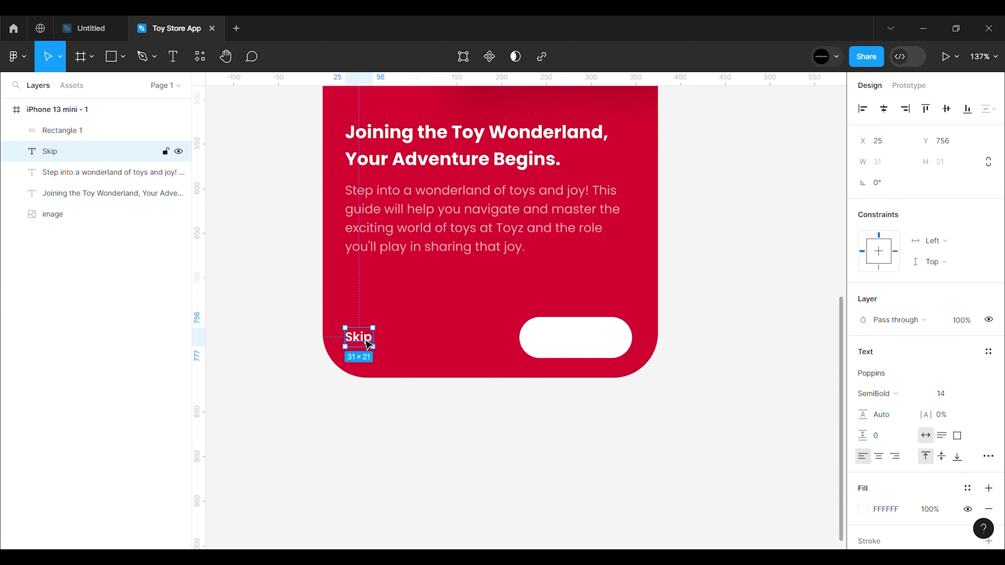
{"action": "key", "text": "ctrl+d"}
{"action": "left_click_drag", "start_coordinate": [368, 345], "coordinate": [471, 346]}
{"action": "scroll", "coordinate": [865, 420], "scroll_direction": "down", "scroll_amount": 3}
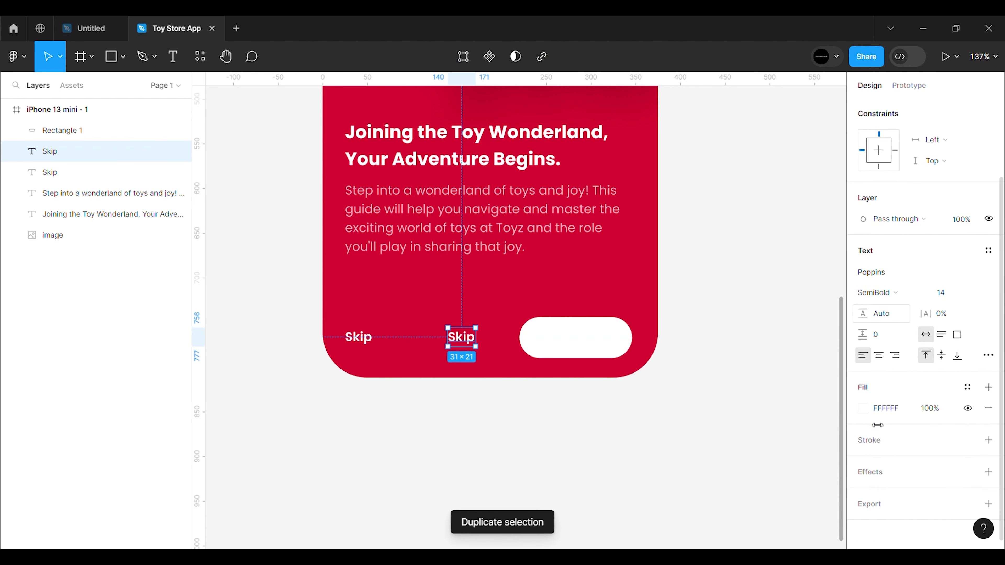
{"action": "left_click", "coordinate": [863, 404]}
{"action": "left_click", "coordinate": [737, 479]}
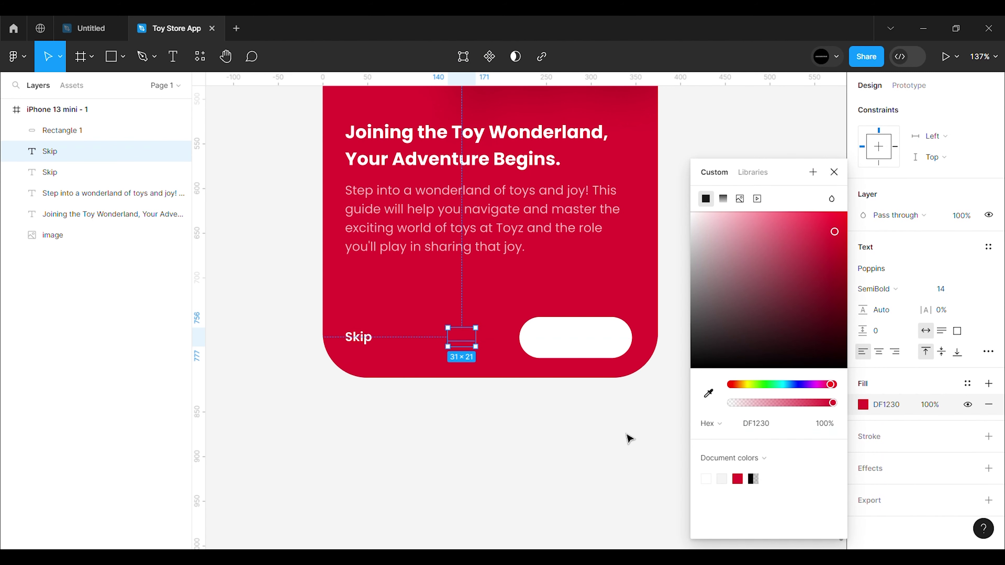
{"action": "left_click", "coordinate": [629, 437]}
{"action": "left_click_drag", "start_coordinate": [463, 342], "coordinate": [573, 347]}
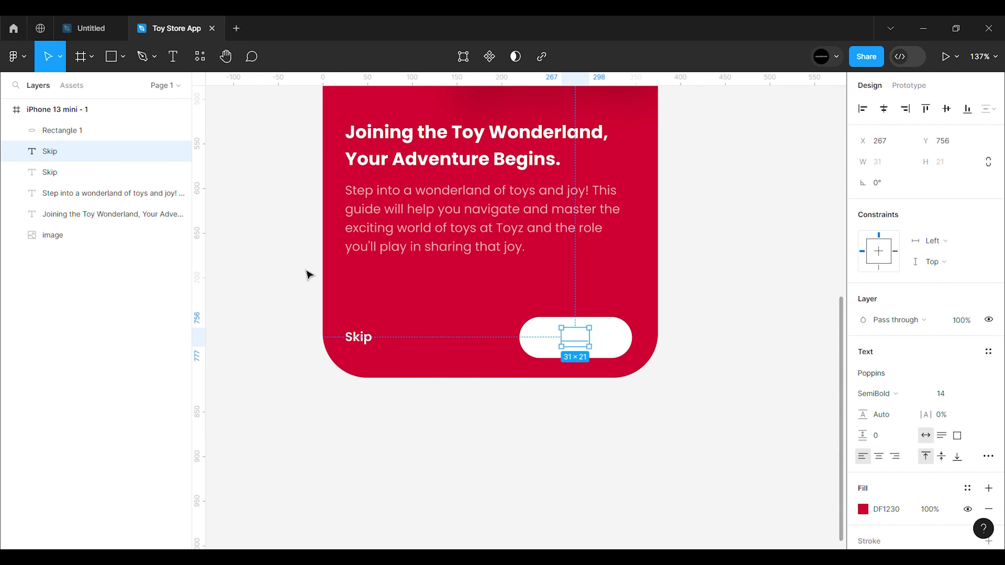
{"action": "left_click_drag", "start_coordinate": [86, 131], "coordinate": [87, 126]}
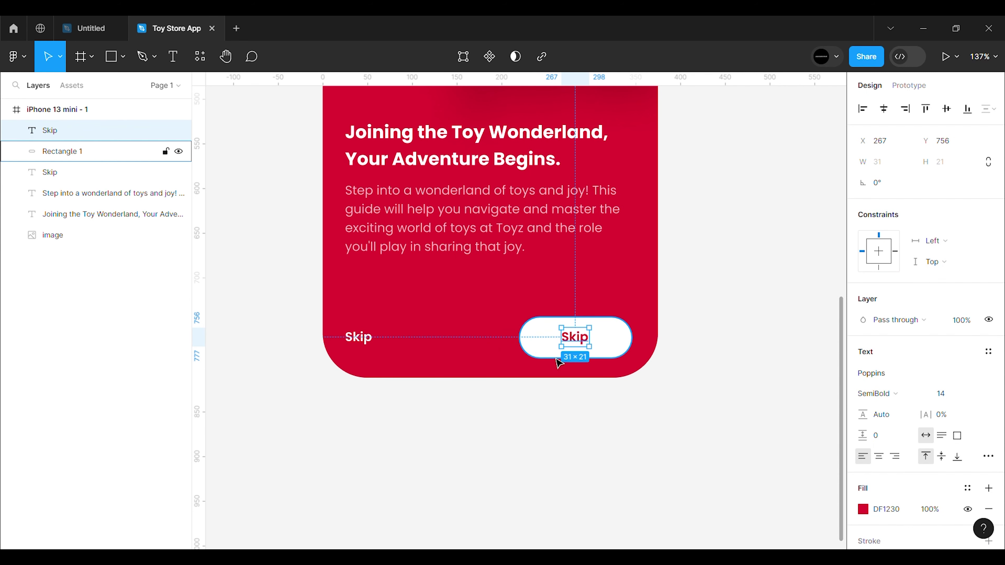
- Rename the copied label to Next and center it inside the pill
{"action": "double_click", "coordinate": [580, 343]}
{"action": "type", "text": "Next"}
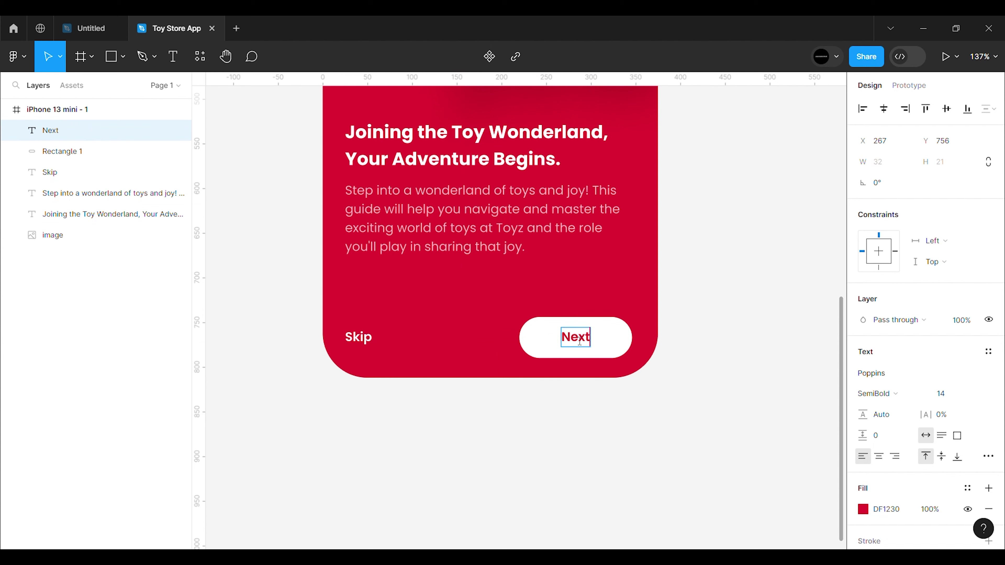
{"action": "key", "text": "Escape"}
{"action": "scroll", "coordinate": [537, 336], "scroll_direction": "up", "scroll_amount": 3}
{"action": "scroll", "coordinate": [532, 337], "scroll_direction": "up", "scroll_amount": 2}
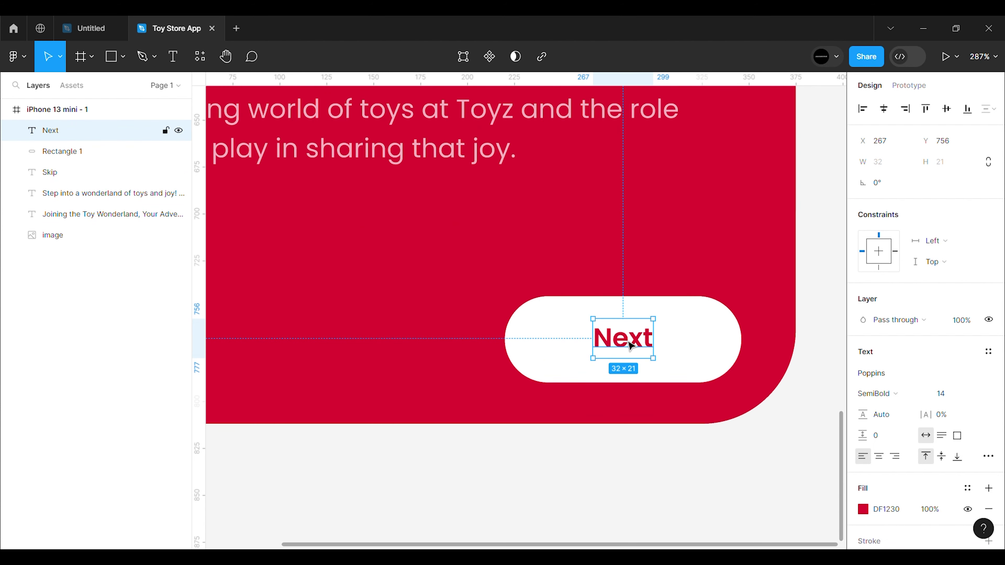
{"action": "left_click_drag", "start_coordinate": [631, 346], "coordinate": [629, 349]}
{"action": "scroll", "coordinate": [630, 348], "scroll_direction": "down", "scroll_amount": 5}
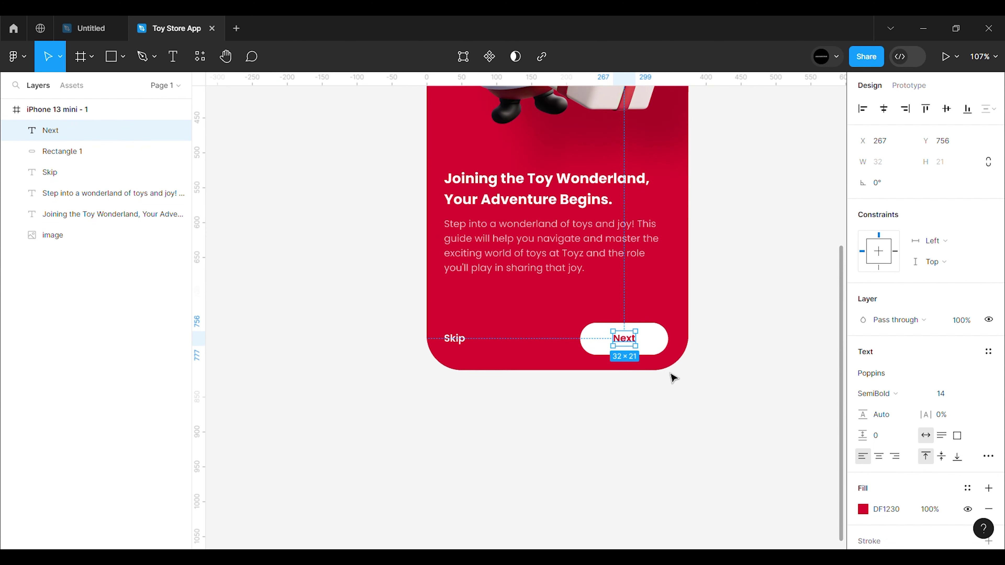
{"action": "left_click", "coordinate": [730, 425]}
{"action": "scroll", "coordinate": [653, 350], "scroll_direction": "up", "scroll_amount": 3}
{"action": "scroll", "coordinate": [669, 354], "scroll_direction": "up", "scroll_amount": 2}
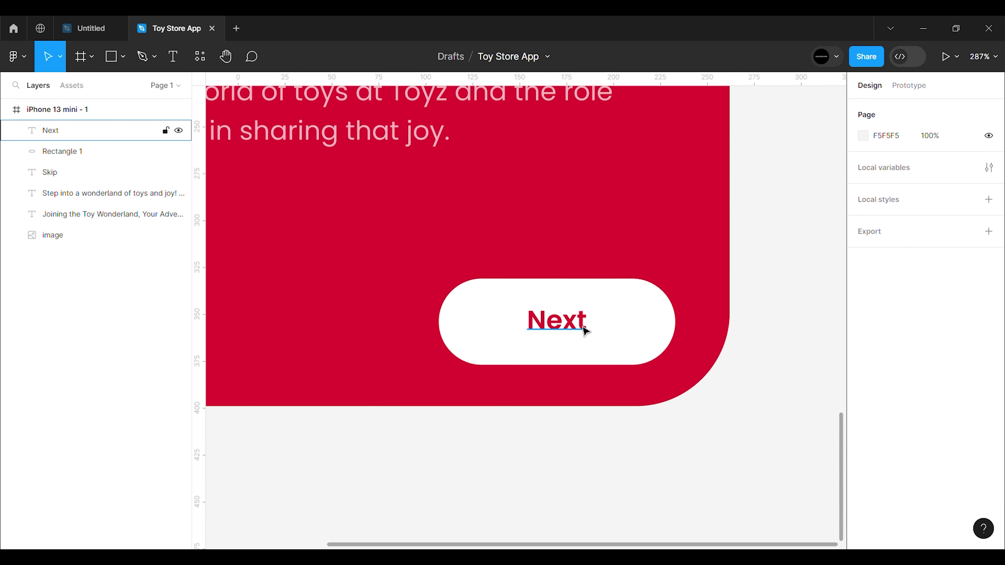
- Group Next with the pill, add auto layout, and nudge the button right
{"action": "left_click_drag", "start_coordinate": [417, 250], "coordinate": [681, 376]}
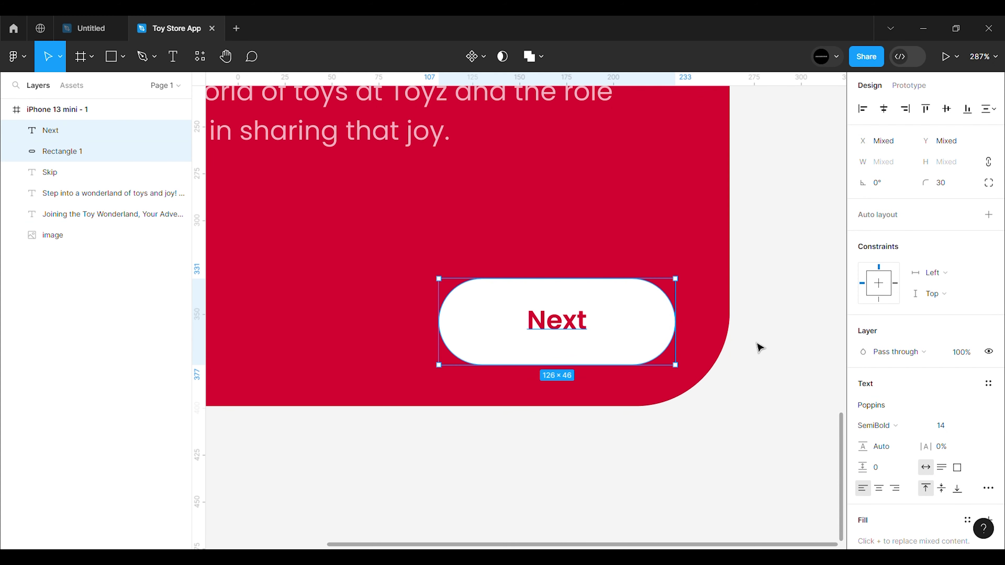
{"action": "key", "text": "ctrl+g"}
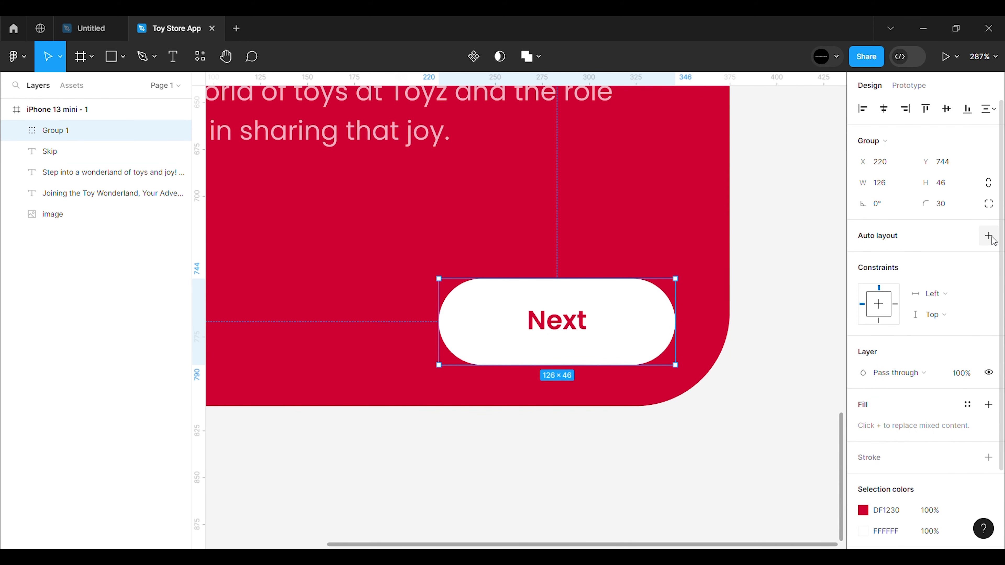
{"action": "left_click", "coordinate": [989, 236]}
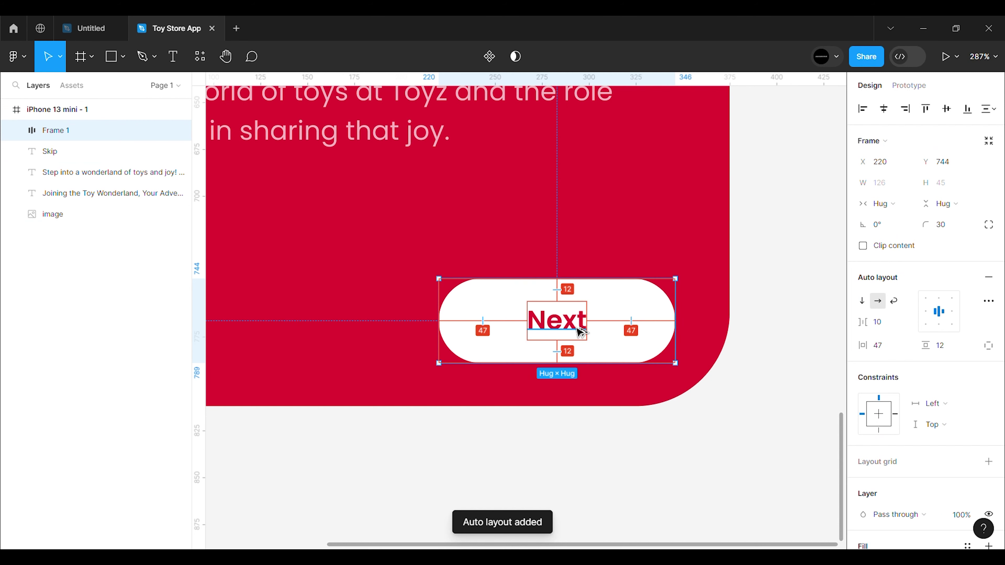
{"action": "scroll", "coordinate": [601, 332], "scroll_direction": "down", "scroll_amount": 3, "text": "ctrl"}
{"action": "left_click", "coordinate": [616, 400]}
{"action": "left_click", "coordinate": [628, 343]}
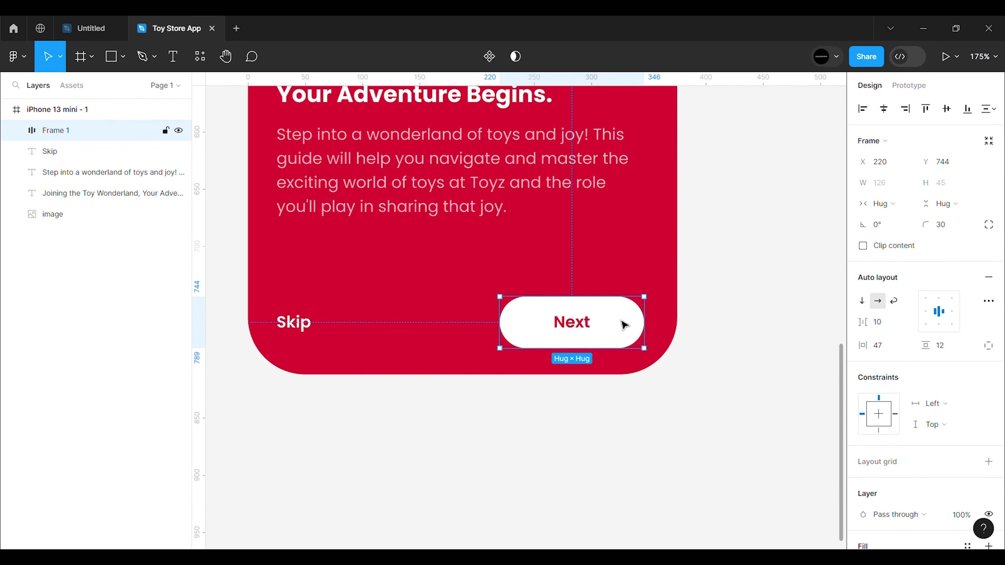
{"action": "key", "text": "Right"}
{"action": "key", "text": "Right"}
{"action": "key", "text": "Right"}
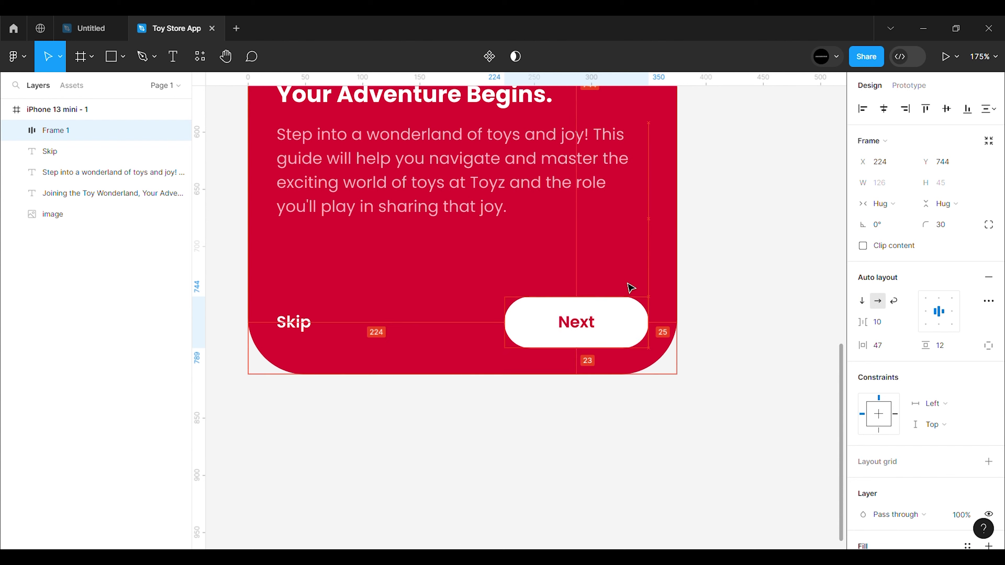
{"action": "left_click", "coordinate": [481, 404]}
{"action": "scroll", "coordinate": [481, 404], "scroll_direction": "down", "scroll_amount": 3, "text": "ctrl"}
{"action": "scroll", "coordinate": [481, 403], "scroll_direction": "down", "scroll_amount": 3, "text": "ctrl"}
{"action": "left_click", "coordinate": [6, 109]}
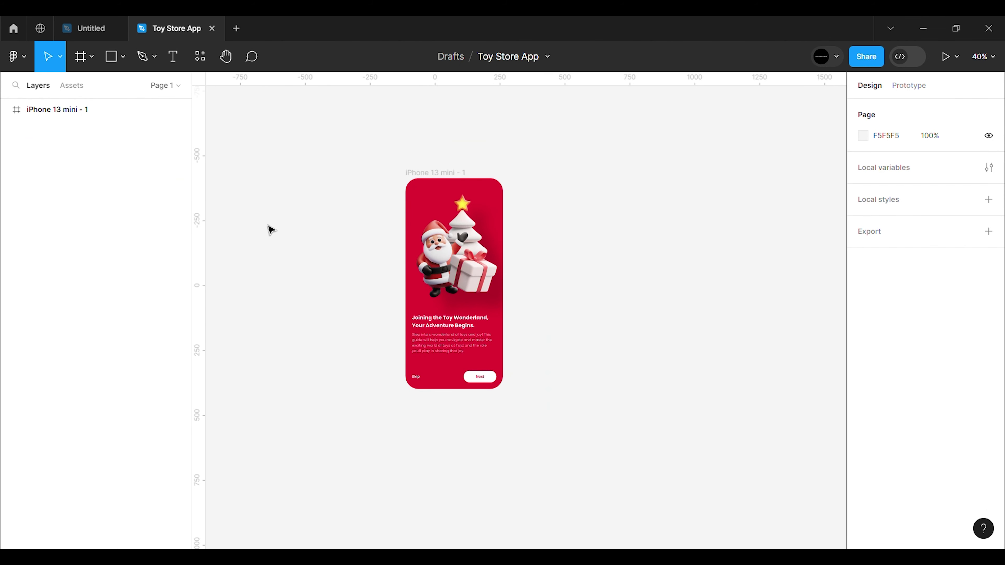
- Paste a 375×67 white header rectangle at the top of the second screen
{"action": "key", "text": "h"}
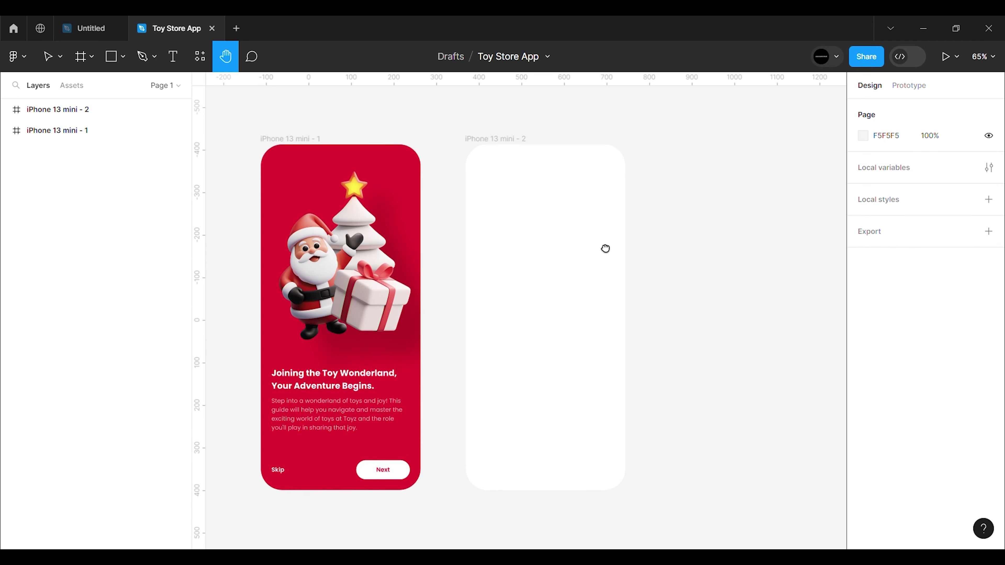
{"action": "key", "text": "ctrl+v"}
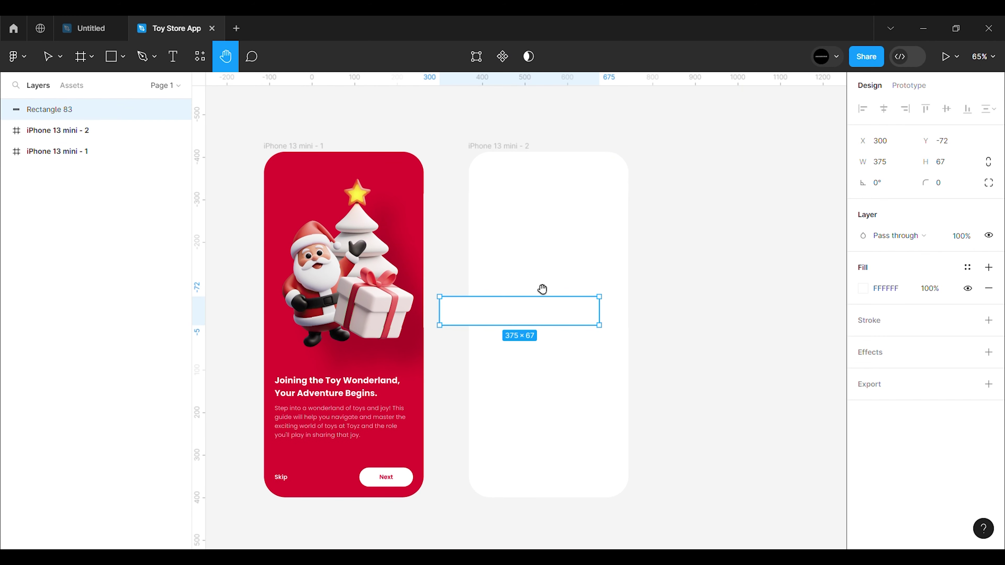
{"action": "key", "text": "v"}
{"action": "mouse_move", "coordinate": [545, 314]}
{"action": "left_mouse_down"}
{"action": "mouse_move", "coordinate": [566, 157]}
{"action": "mouse_move", "coordinate": [560, 242]}
{"action": "mouse_move", "coordinate": [512, 228]}
{"action": "left_mouse_up"}
{"action": "left_click", "coordinate": [631, 160]}
{"action": "scroll", "coordinate": [631, 160], "scroll_direction": "up", "scroll_amount": 5}
{"action": "scroll", "coordinate": [512, 229], "scroll_direction": "up", "scroll_amount": 5}
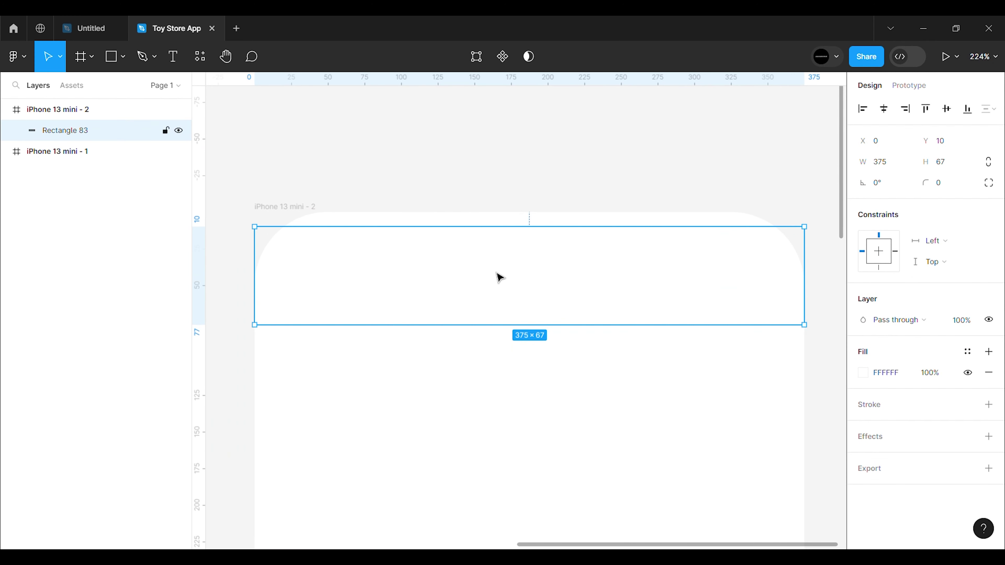
{"action": "scroll", "coordinate": [499, 277], "scroll_direction": "down", "scroll_amount": 5}
{"action": "left_click", "coordinate": [693, 285]}
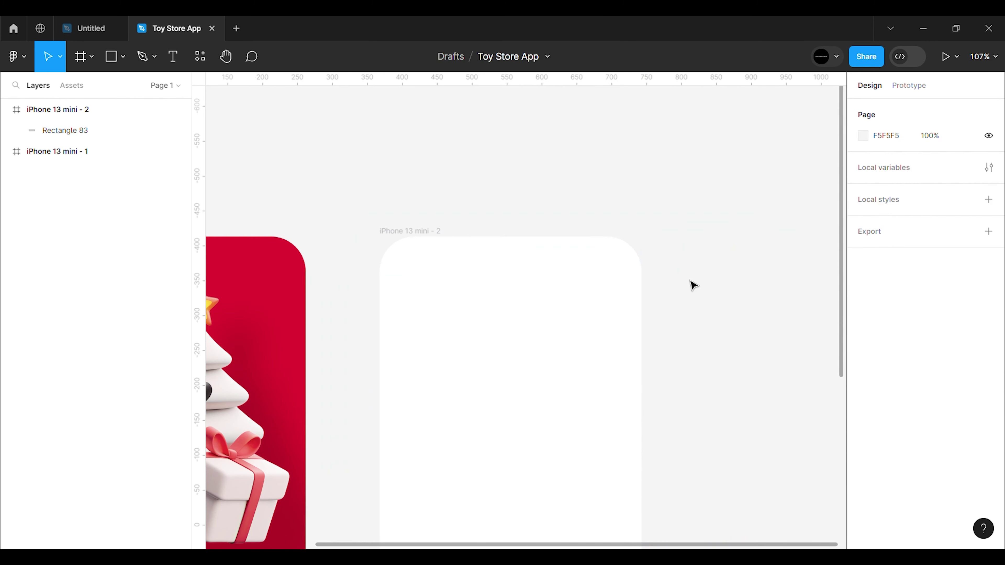
{"action": "scroll", "coordinate": [484, 308], "scroll_direction": "up", "scroll_amount": 3}
{"action": "scroll", "coordinate": [485, 316], "scroll_direction": "up", "scroll_amount": 3}
- Paste the hamburger menu icon and position it in the header's top-left, around 24, 37
{"action": "key", "text": "ctrl+v"}
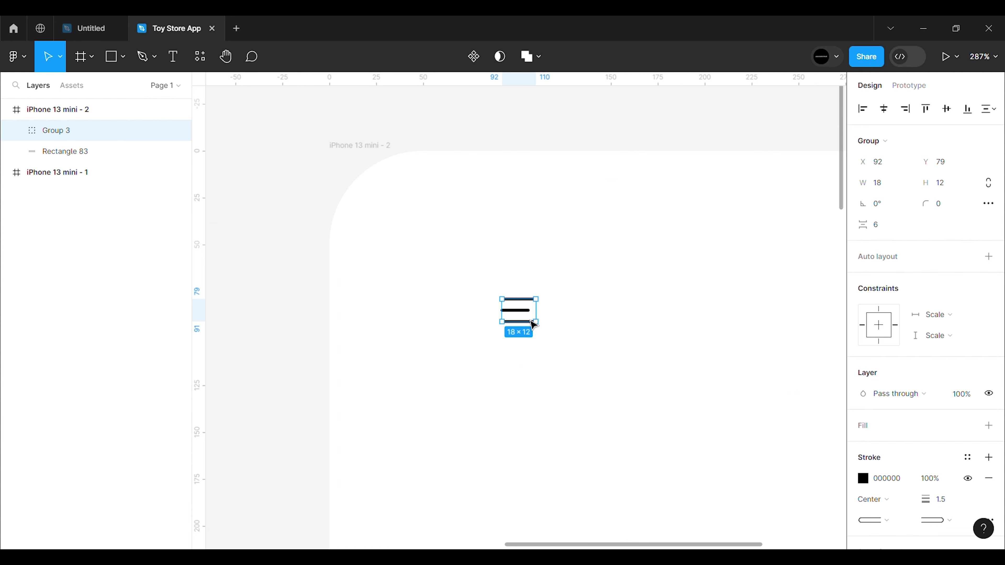
{"action": "left_click_drag", "start_coordinate": [533, 325], "coordinate": [417, 234]}
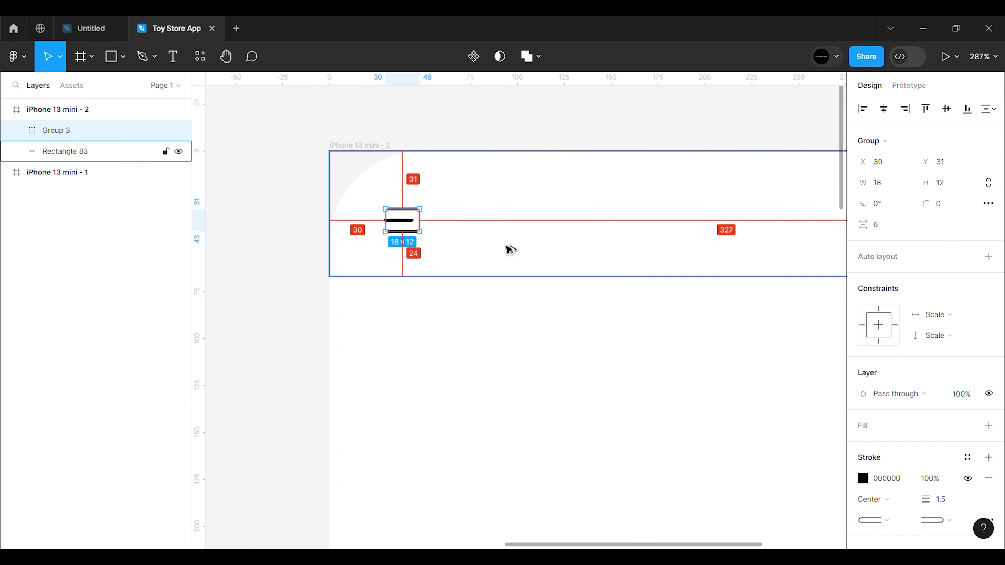
{"action": "key", "text": "Down"}
{"action": "key", "text": "Down"}
{"action": "key", "text": "Down"}
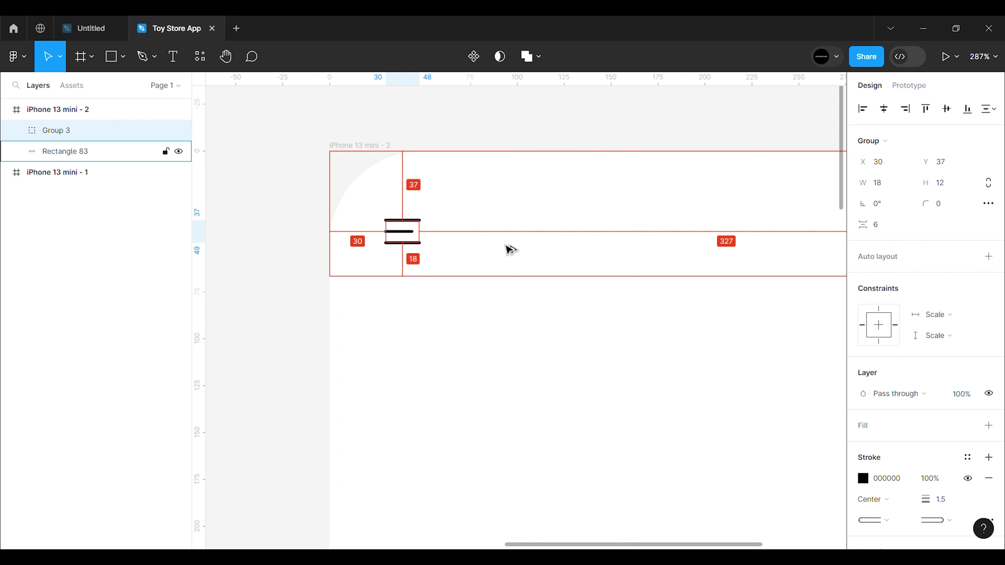
{"action": "key", "text": "Left"}
{"action": "key", "text": "Down"}
{"action": "key", "text": "Down"}
{"action": "key", "text": "Right"}
{"action": "key", "text": "Down"}
{"action": "scroll", "coordinate": [510, 250], "scroll_direction": "down", "scroll_amount": 5}
{"action": "left_click", "coordinate": [590, 181]}
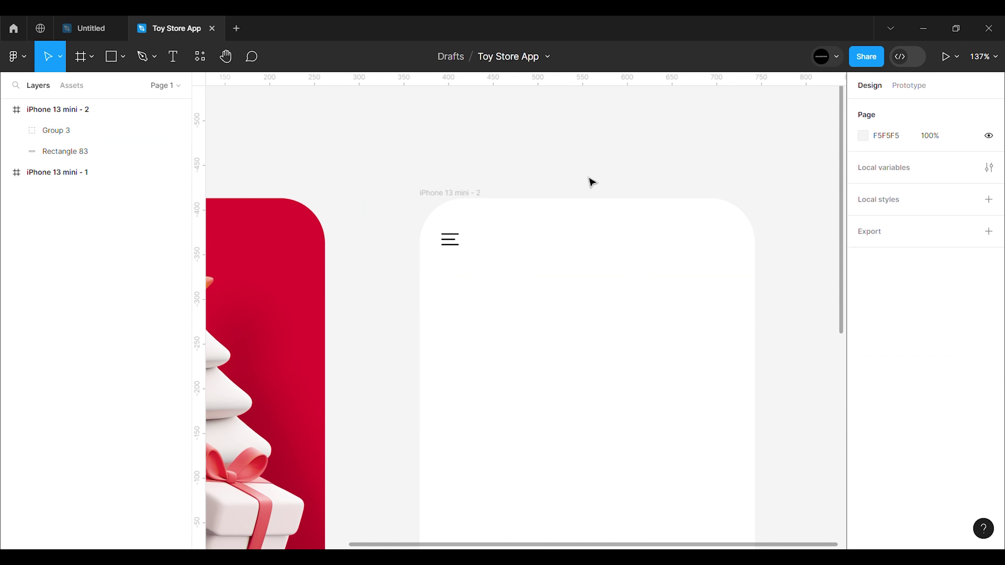
{"action": "scroll", "coordinate": [673, 238], "scroll_direction": "up", "scroll_amount": 2}
{"action": "scroll", "coordinate": [712, 269], "scroll_direction": "up", "scroll_amount": 2}
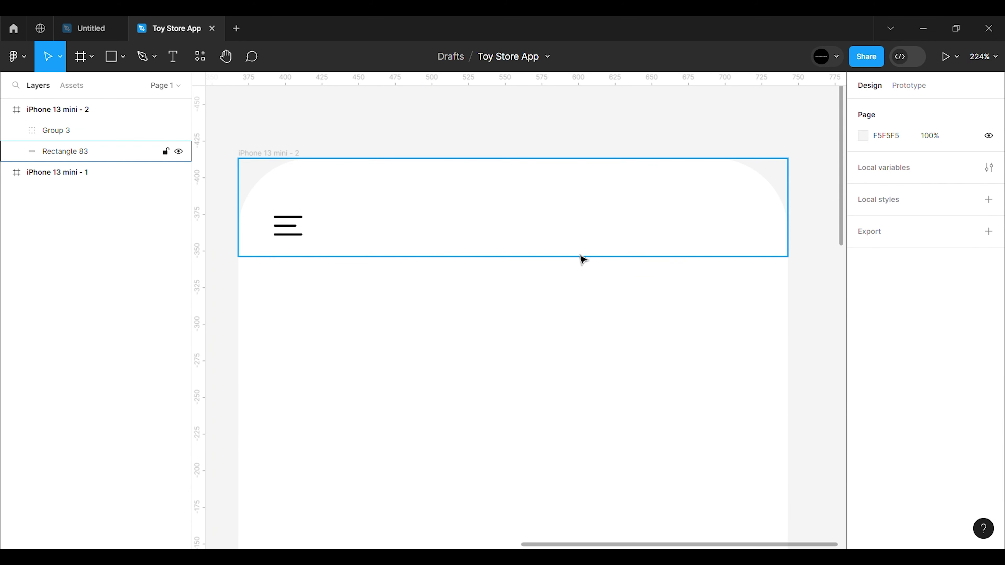
- Add a TOYZ text title centred in the header
{"action": "key", "text": "t"}
{"action": "left_click", "coordinate": [526, 210]}
{"action": "type", "text": "TOYZ"}
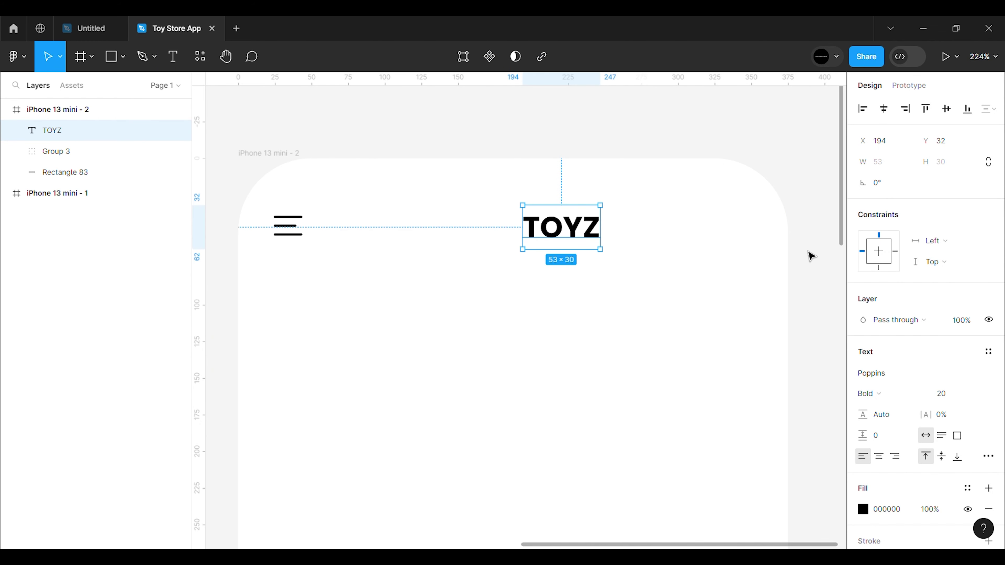
{"action": "left_click", "coordinate": [807, 253]}
{"action": "mouse_move", "coordinate": [589, 231]}
{"action": "left_mouse_down"}
{"action": "mouse_move", "coordinate": [508, 231]}
{"action": "mouse_move", "coordinate": [517, 232]}
{"action": "left_mouse_up"}
{"action": "scroll", "coordinate": [518, 225], "scroll_direction": "down", "scroll_amount": 5, "text": "ctrl"}
{"action": "left_click", "coordinate": [742, 273]}
- Color the TOYZ title red DF1230
{"action": "left_click", "coordinate": [514, 225]}
{"action": "scroll", "coordinate": [910, 356], "scroll_direction": "down", "scroll_amount": 1}
{"action": "scroll", "coordinate": [890, 376], "scroll_direction": "down", "scroll_amount": 5}
{"action": "left_click", "coordinate": [862, 405]}
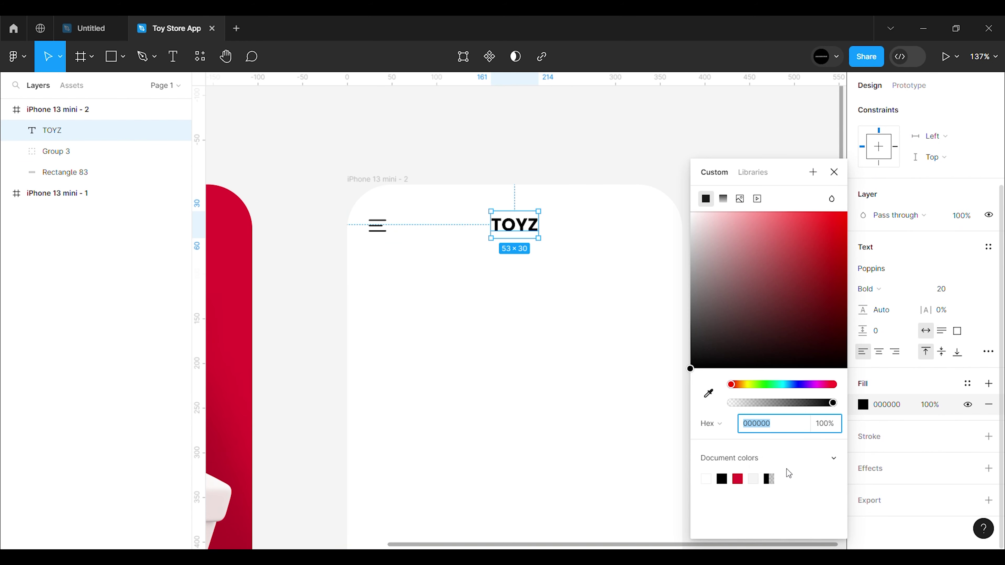
{"action": "left_click", "coordinate": [737, 479]}
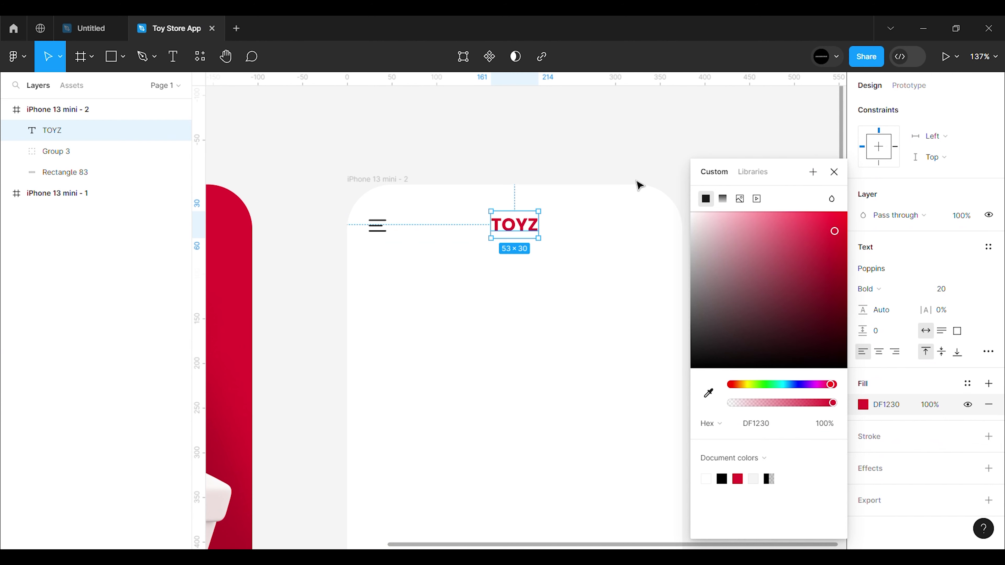
{"action": "left_click", "coordinate": [652, 274]}
{"action": "scroll", "coordinate": [637, 283], "scroll_direction": "up", "scroll_amount": 4, "text": "ctrl"}
- Paste the round 30×30 profile picture at the header's right end, 320, 30
{"action": "key", "text": "ctrl+v"}
{"action": "left_click_drag", "start_coordinate": [537, 323], "coordinate": [664, 199]}
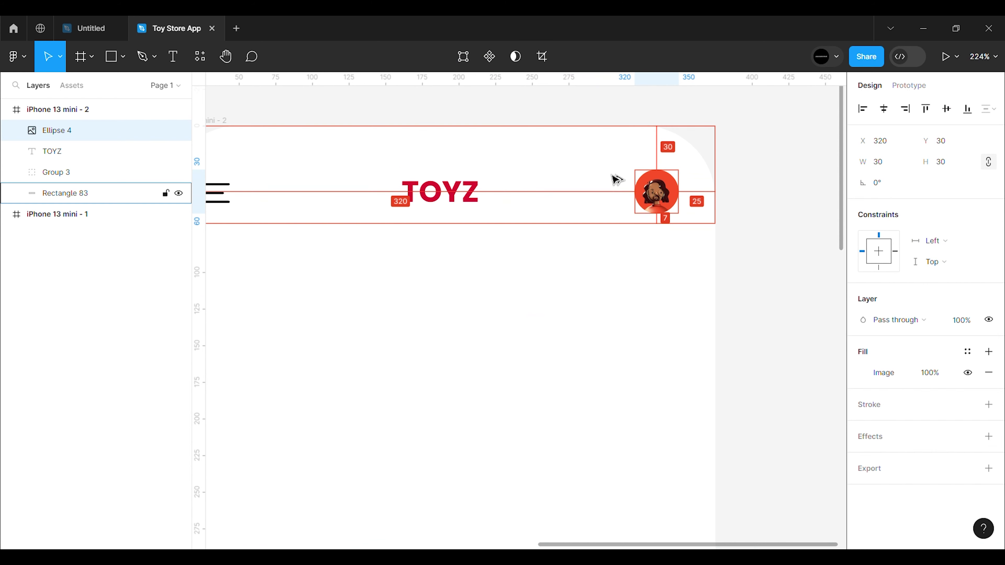
{"action": "scroll", "coordinate": [579, 197], "scroll_direction": "down", "scroll_amount": 3, "text": "ctrl"}
{"action": "left_click", "coordinate": [695, 253]}
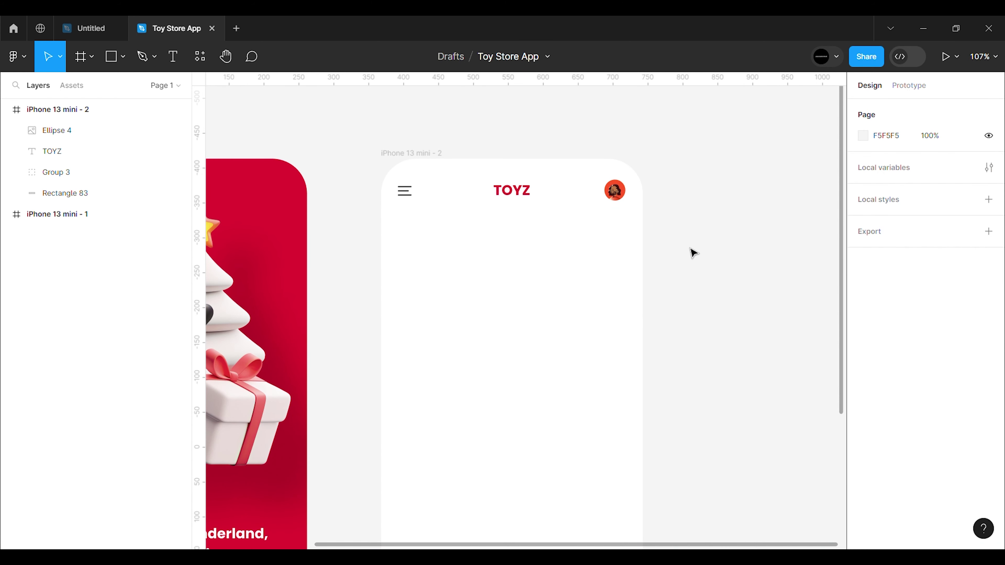
{"action": "scroll", "coordinate": [545, 245], "scroll_direction": "down", "scroll_amount": 3, "text": "ctrl"}
{"action": "scroll", "coordinate": [549, 249], "scroll_direction": "up", "scroll_amount": 5, "text": "ctrl"}
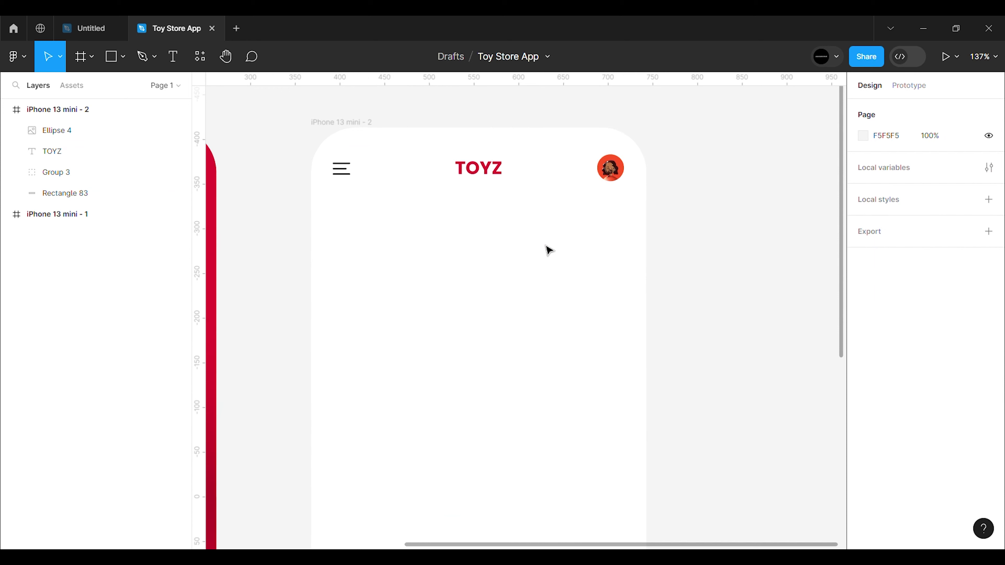
- Add a Trending heading at font size 18, placed at the left just below the header
{"action": "key", "text": "t"}
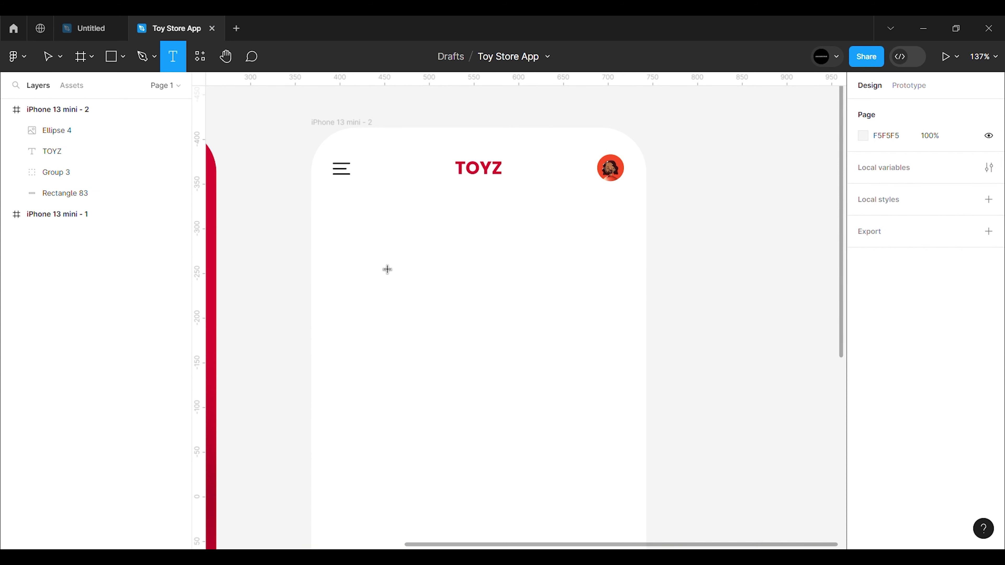
{"action": "left_click", "coordinate": [379, 261]}
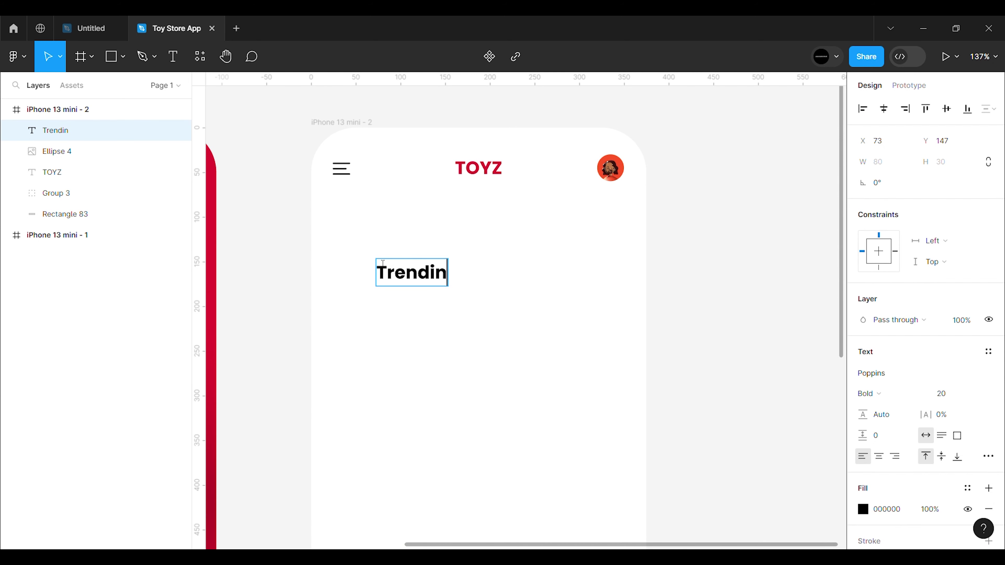
{"action": "key", "text": "Escape"}
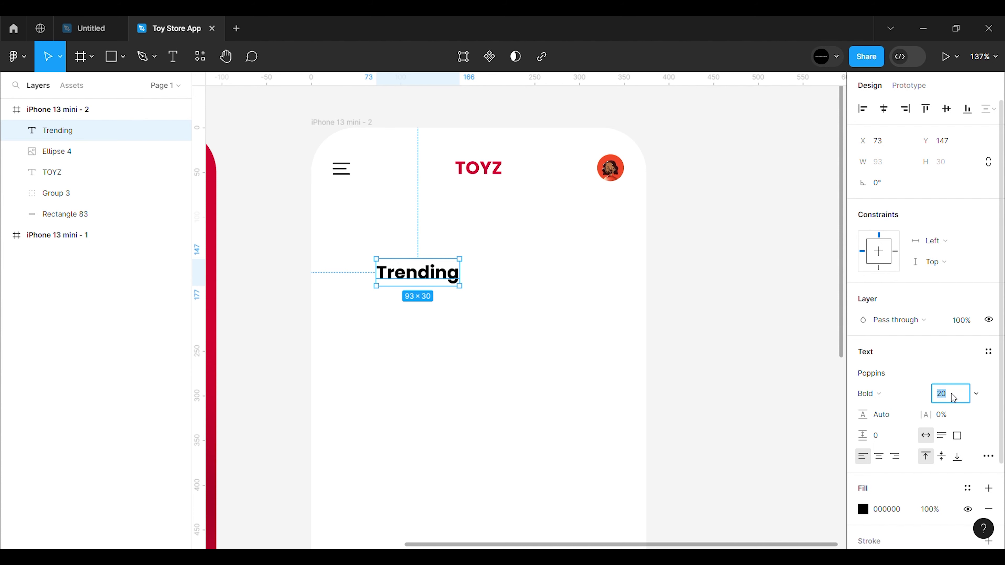
{"action": "type", "text": "18"}
{"action": "key", "text": "Return"}
{"action": "left_click", "coordinate": [796, 375]}
{"action": "left_click", "coordinate": [431, 280]}
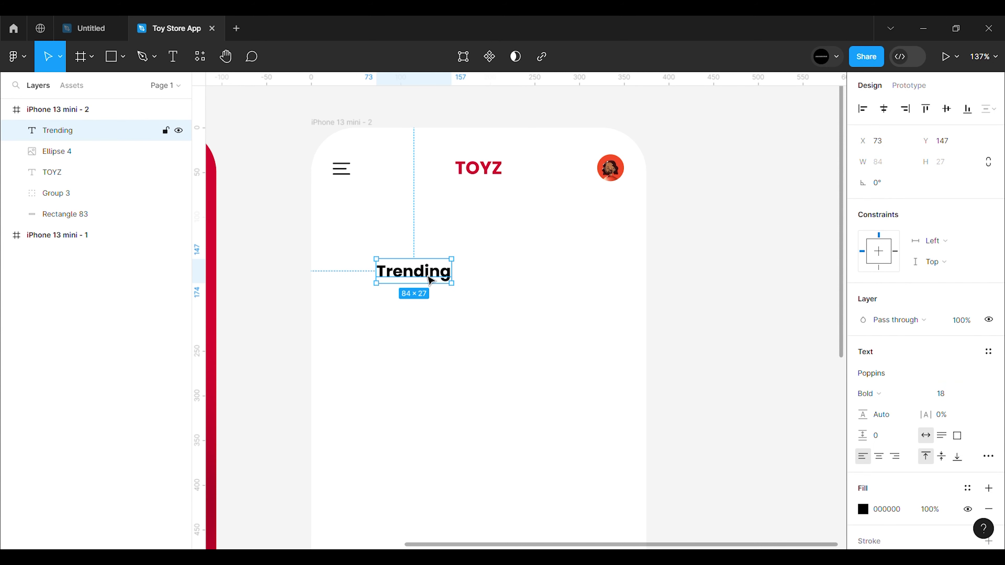
{"action": "left_click_drag", "start_coordinate": [431, 281], "coordinate": [387, 231]}
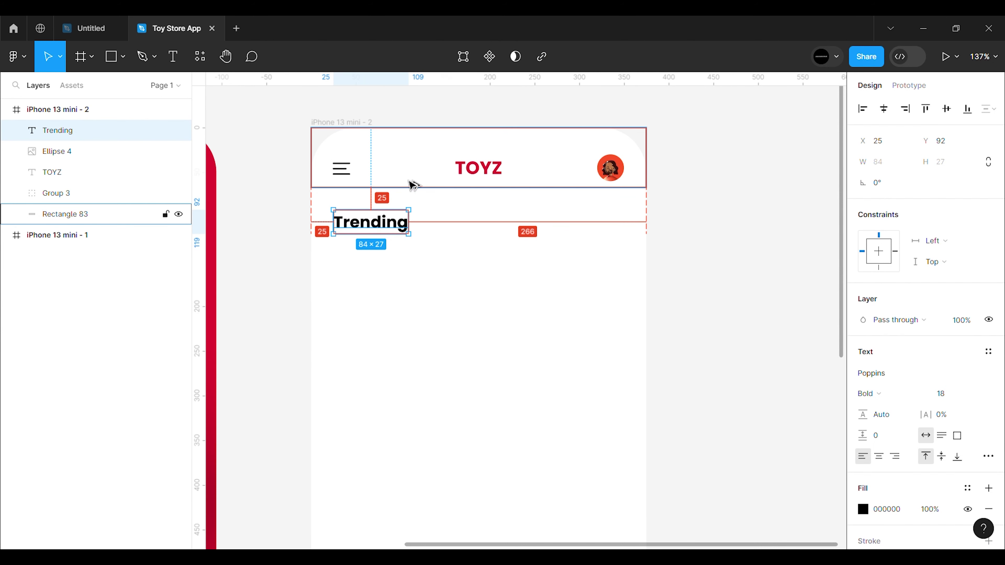
{"action": "left_click", "coordinate": [650, 255]}
{"action": "scroll", "coordinate": [415, 309], "scroll_direction": "down", "scroll_amount": 2}
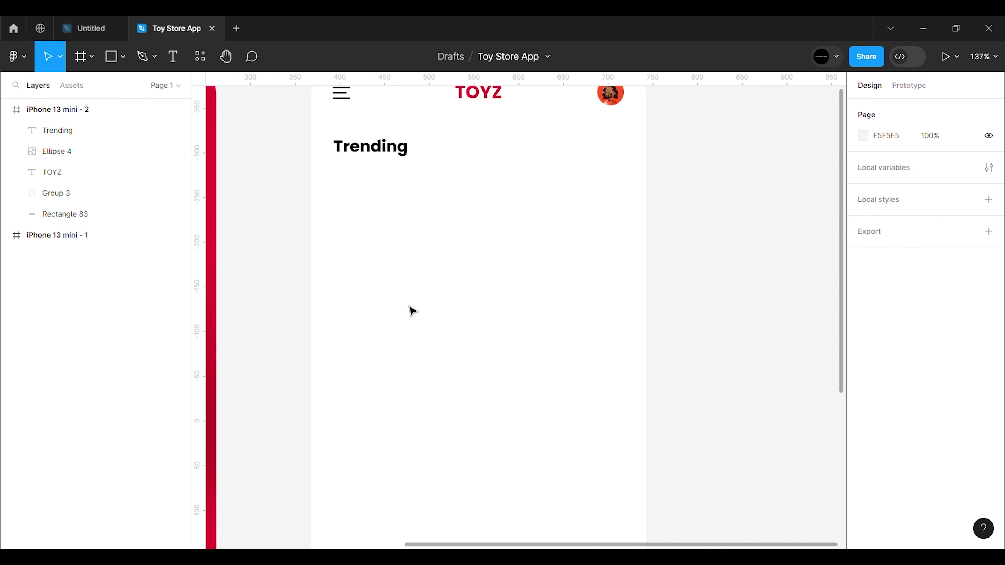
- Draw a 180×180 circle filled red DF1230, aligned under the Trending heading
{"action": "key", "text": "o"}
{"action": "left_click_drag", "start_coordinate": [363, 219], "coordinate": [458, 315]}
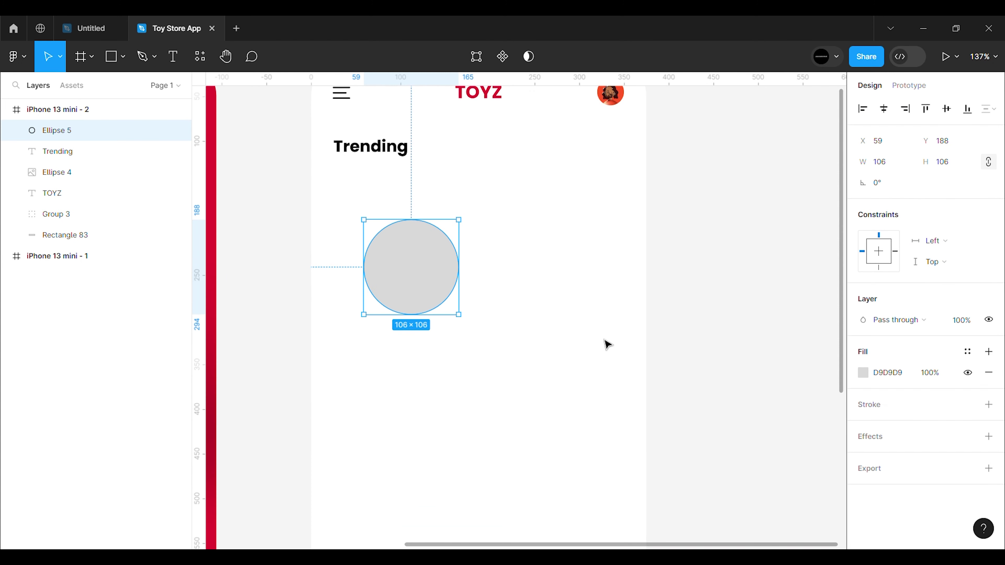
{"action": "type", "text": "180"}
{"action": "key", "text": "Return"}
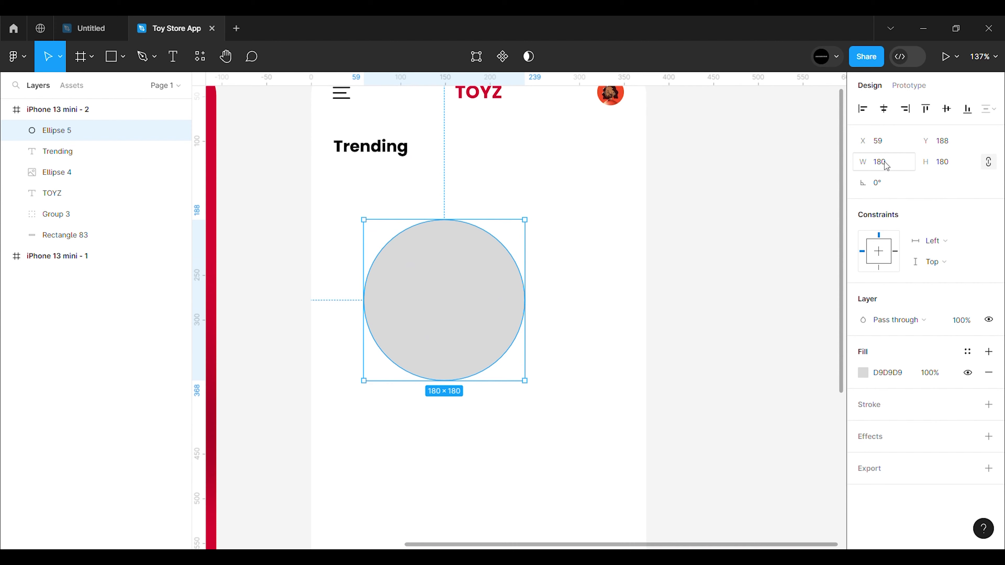
{"action": "left_click", "coordinate": [867, 372]}
{"action": "left_click", "coordinate": [736, 477]}
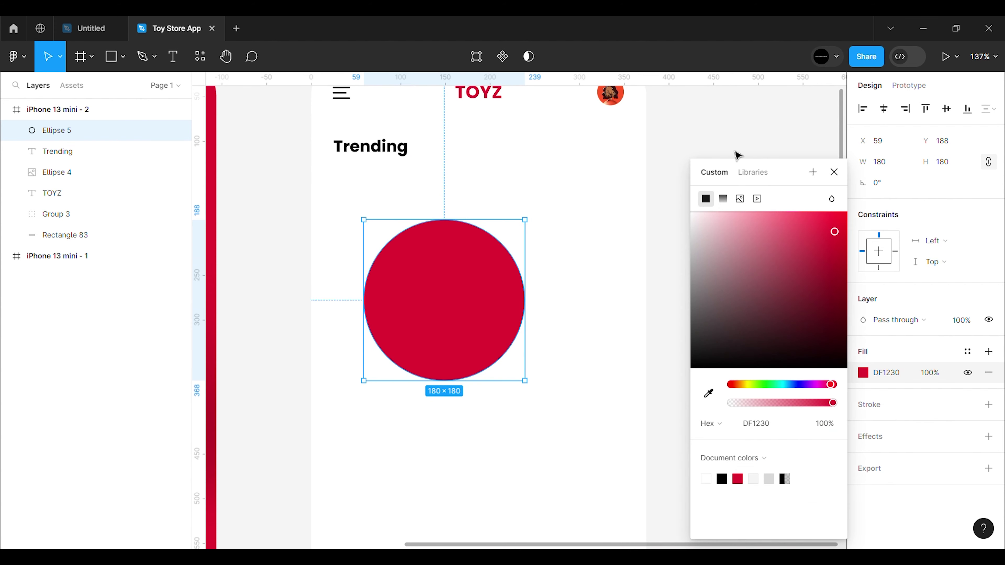
{"action": "left_click", "coordinate": [736, 157]}
{"action": "key", "text": "shift+1"}
{"action": "scroll", "coordinate": [609, 241], "scroll_direction": "up", "scroll_amount": 5}
{"action": "left_click_drag", "start_coordinate": [531, 280], "coordinate": [519, 273]}
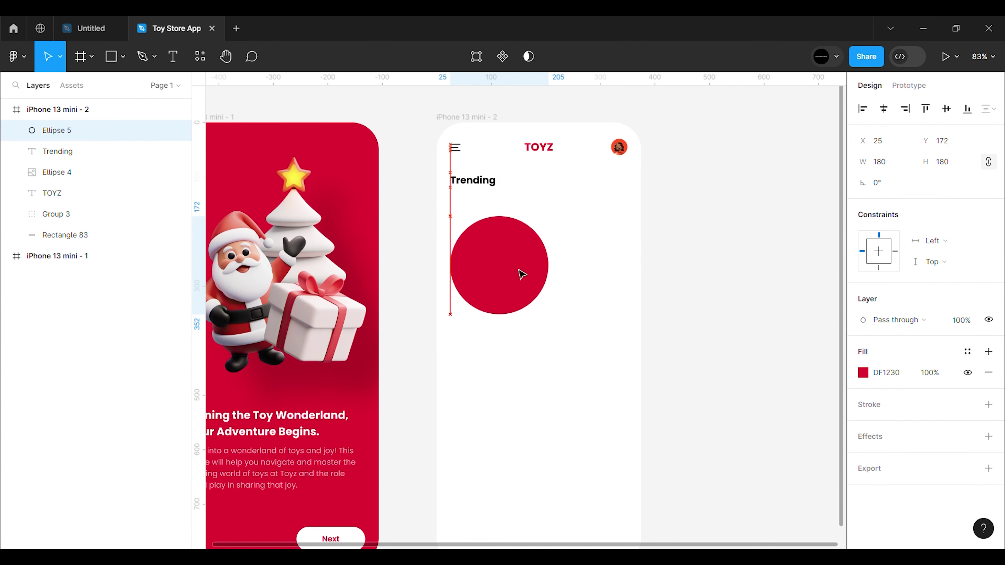
{"action": "left_click", "coordinate": [624, 294]}
- Paste the Santa image onto the red circle
{"action": "scroll", "coordinate": [617, 301], "scroll_direction": "down", "scroll_amount": 5}
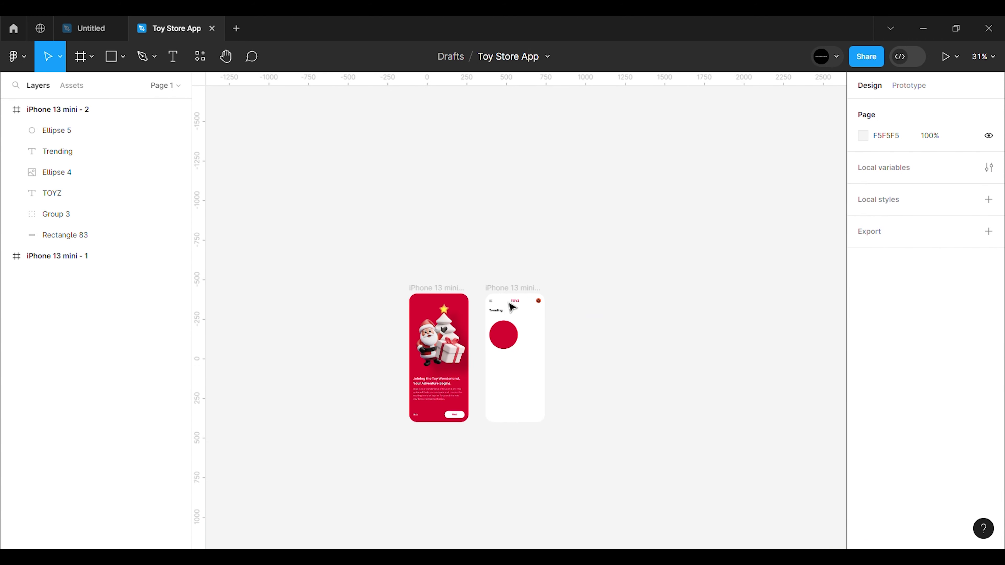
{"action": "scroll", "coordinate": [533, 350], "scroll_direction": "up", "scroll_amount": 5}
{"action": "key", "text": "ctrl+v"}
{"action": "left_click_drag", "start_coordinate": [489, 343], "coordinate": [451, 323]}
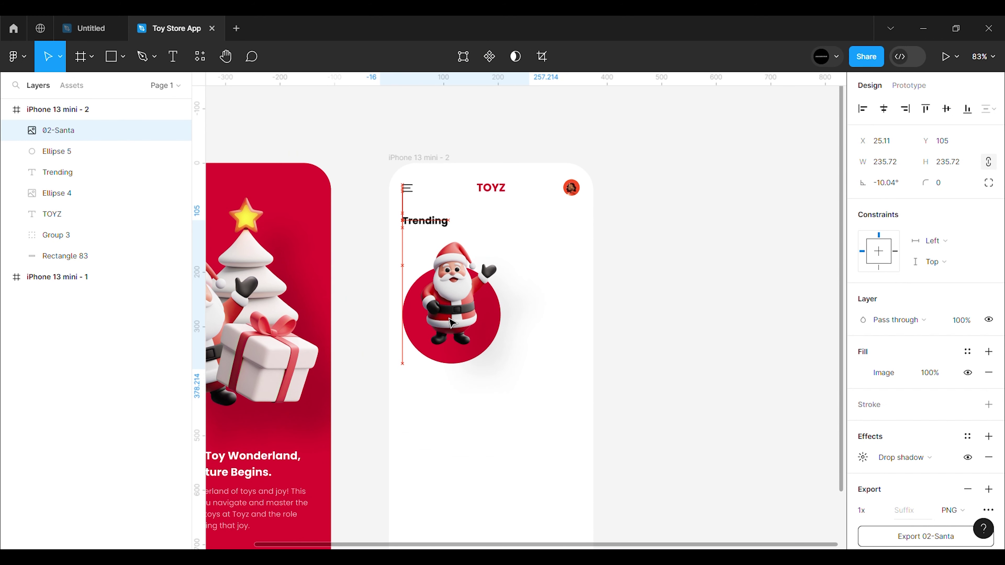
- Duplicate the Santa image and red circle together, placing the copy to the right
{"action": "left_click", "coordinate": [619, 321]}
{"action": "scroll", "coordinate": [548, 348], "scroll_direction": "up", "scroll_amount": 5}
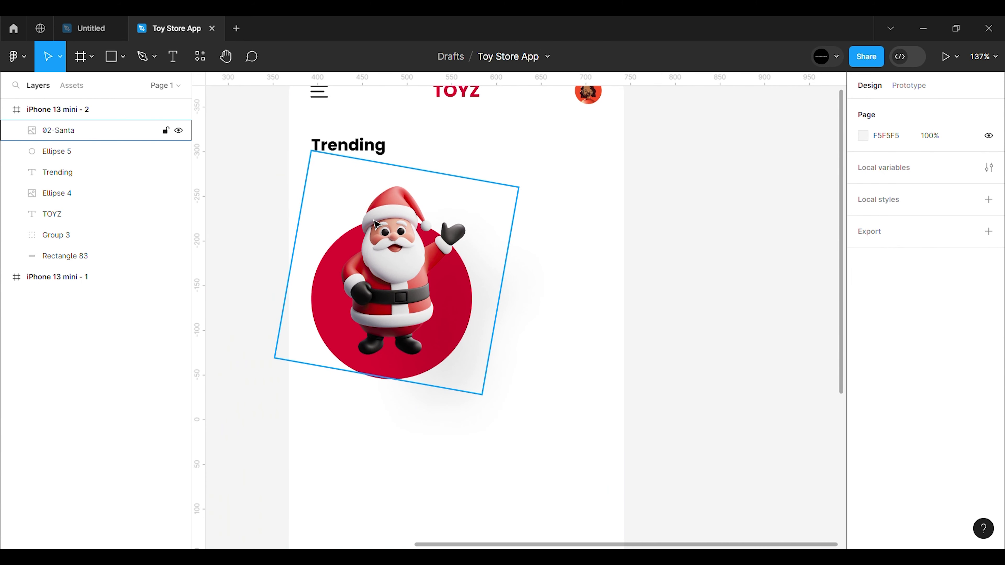
{"action": "left_click", "coordinate": [95, 135]}
{"action": "left_click", "coordinate": [100, 156], "text": "shift"}
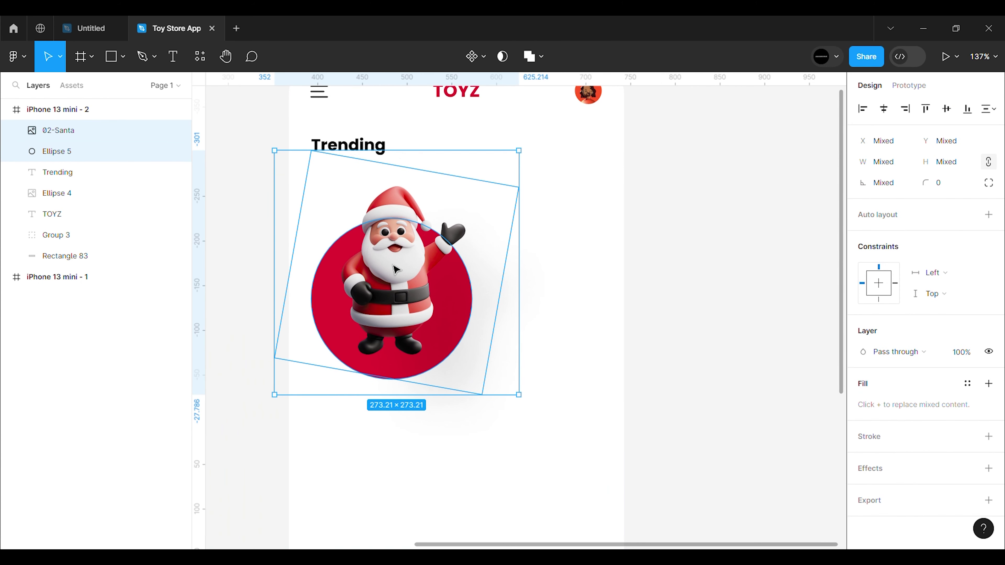
{"action": "key", "text": "ctrl+d"}
{"action": "scroll", "coordinate": [410, 264], "scroll_direction": "down", "scroll_amount": 5}
{"action": "scroll", "coordinate": [395, 269], "scroll_direction": "up", "scroll_amount": 3}
{"action": "left_click_drag", "start_coordinate": [412, 285], "coordinate": [562, 286]}
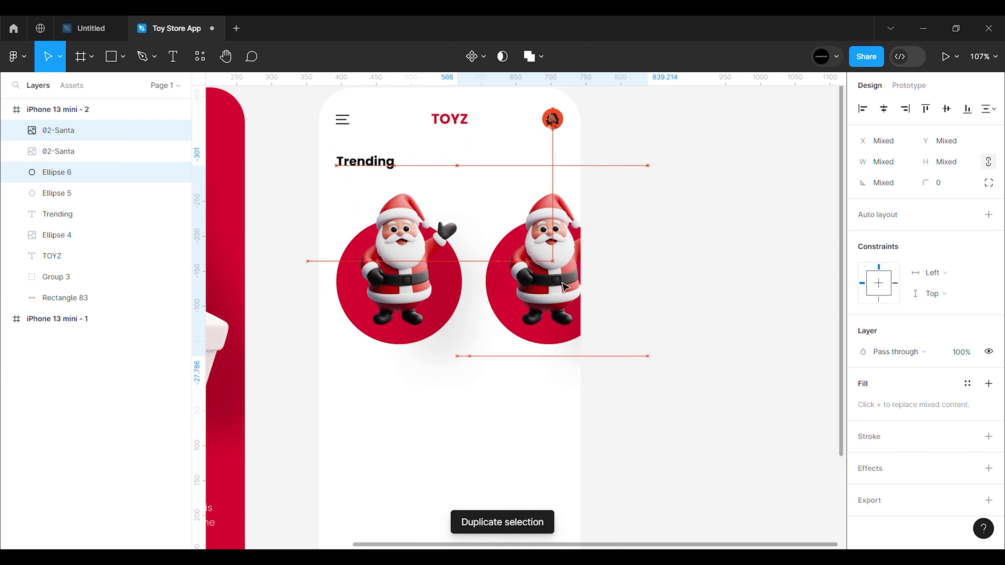
{"action": "left_click", "coordinate": [673, 366]}
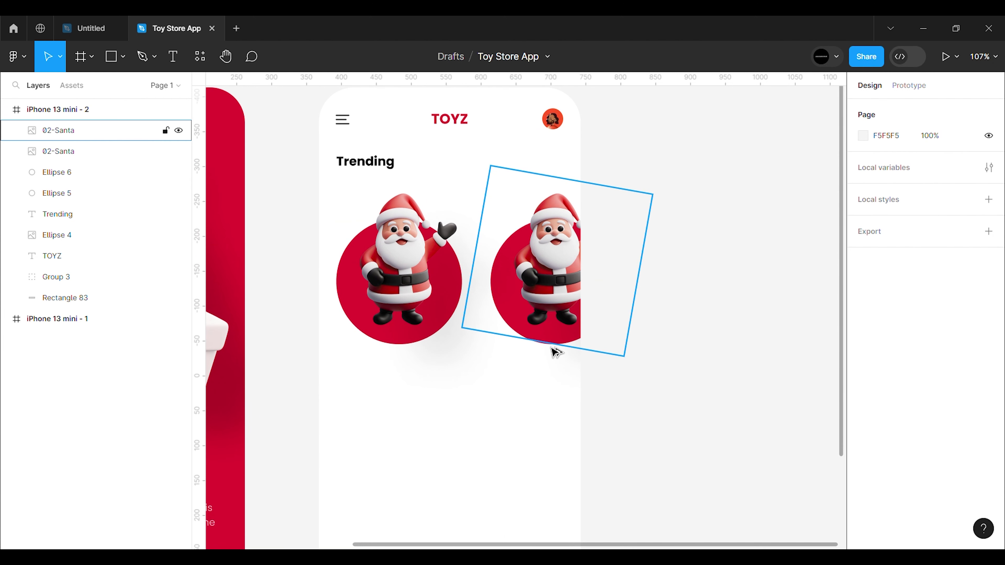
{"action": "left_click", "coordinate": [552, 347]}
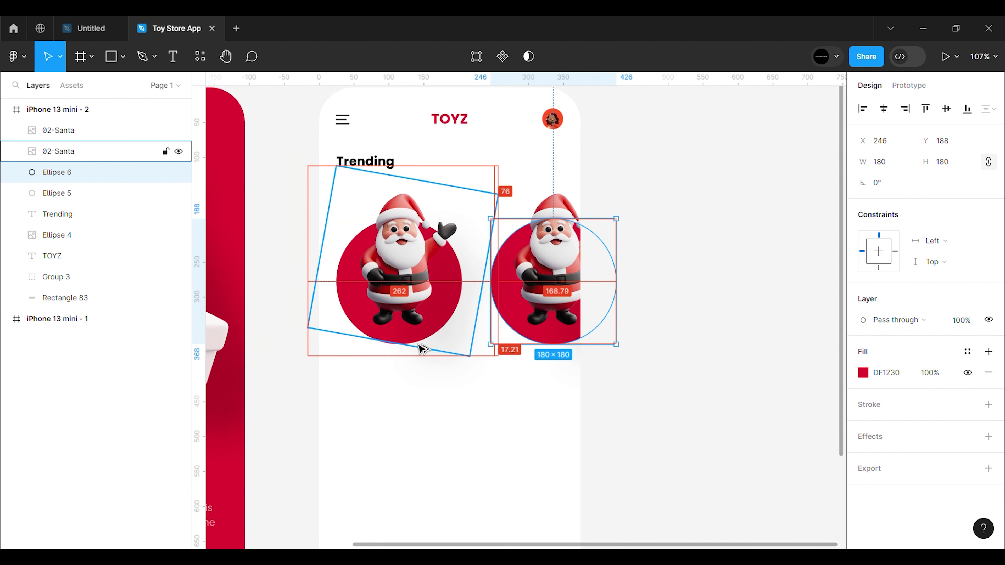
{"action": "key", "text": "Right"}
{"action": "key", "text": "Right"}
{"action": "key", "text": "Right"}
- Replace the copied Santa with the pasted snowman image on the right circle
{"action": "left_click", "coordinate": [658, 417]}
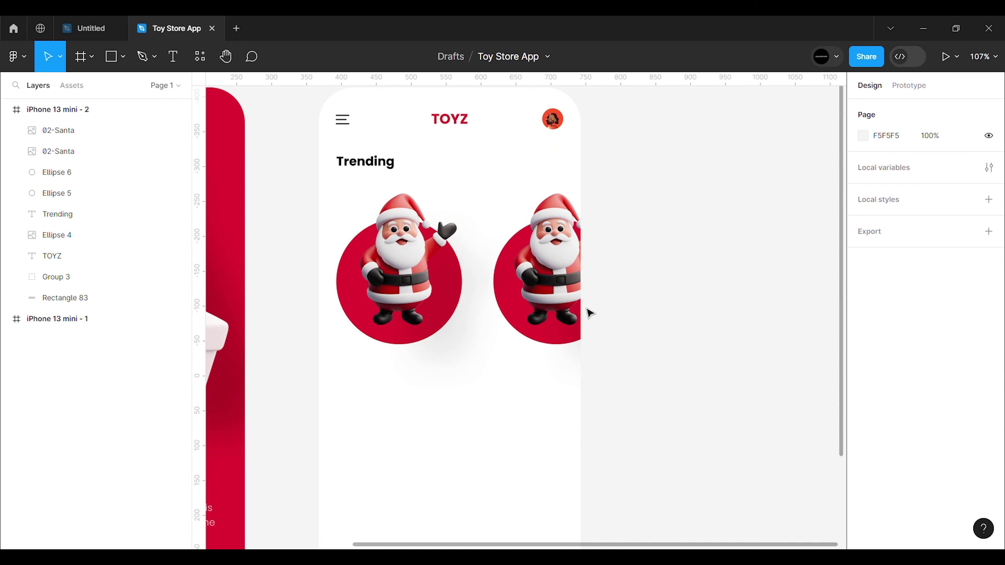
{"action": "left_click_drag", "start_coordinate": [592, 316], "coordinate": [574, 291]}
{"action": "key", "text": "Delete"}
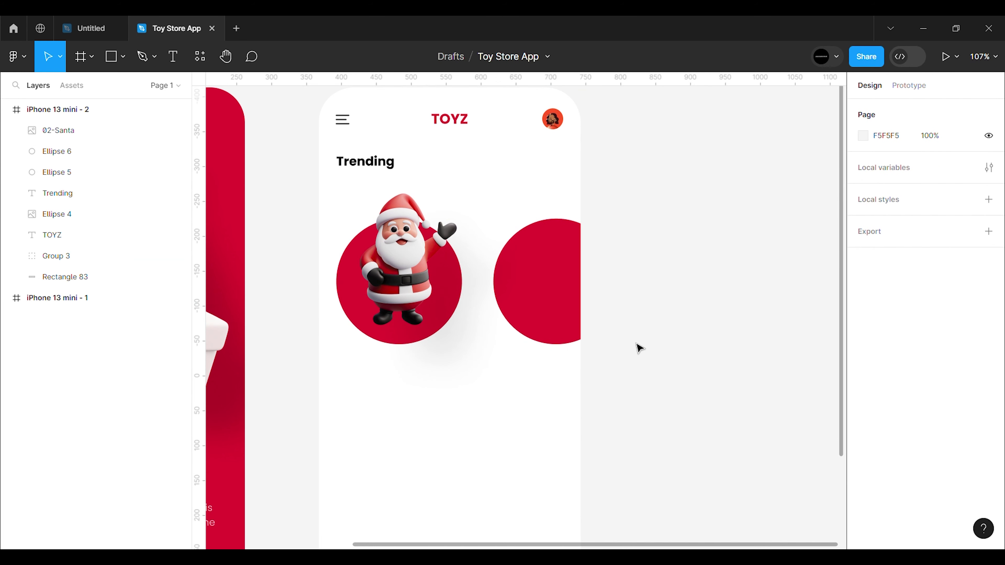
{"action": "key", "text": "ctrl+v"}
{"action": "mouse_move", "coordinate": [525, 320]}
{"action": "left_mouse_down"}
{"action": "mouse_move", "coordinate": [706, 306]}
{"action": "mouse_move", "coordinate": [560, 274]}
{"action": "left_mouse_up"}
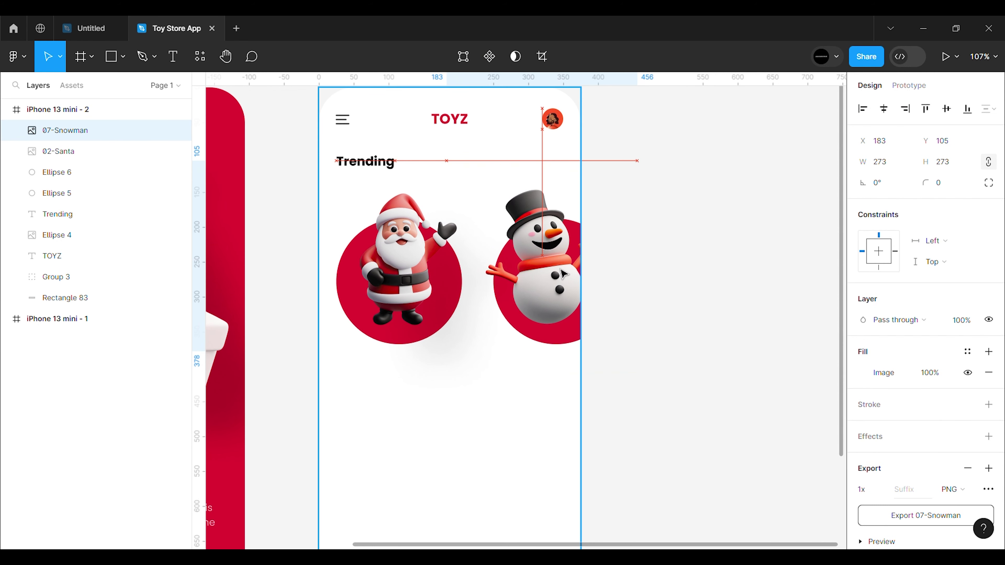
{"action": "left_click_drag", "start_coordinate": [564, 274], "coordinate": [572, 273]}
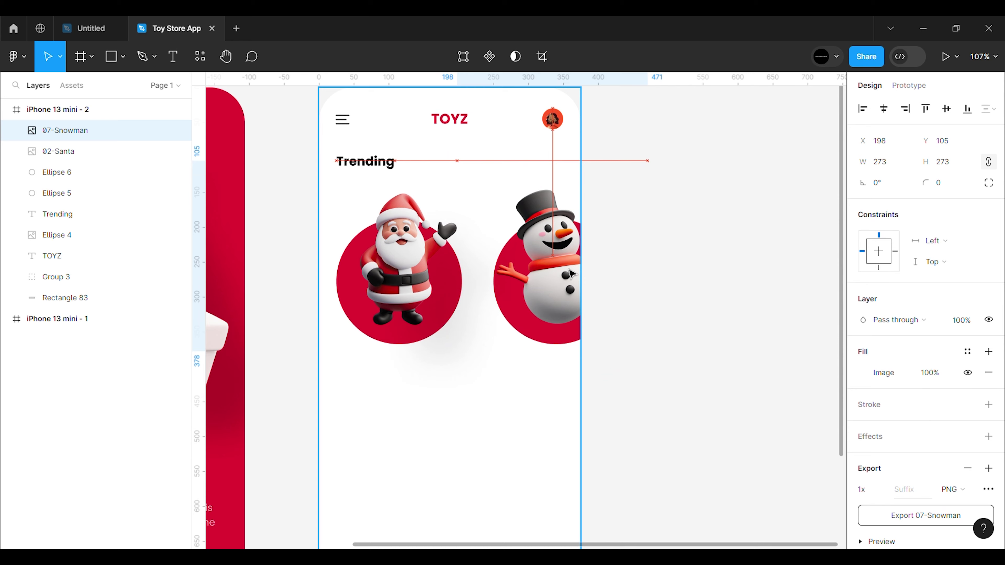
{"action": "left_click", "coordinate": [705, 400]}
{"action": "scroll", "coordinate": [633, 317], "scroll_direction": "down", "scroll_amount": 3}
{"action": "left_click", "coordinate": [407, 200]}
{"action": "scroll", "coordinate": [415, 202], "scroll_direction": "up", "scroll_amount": 3}
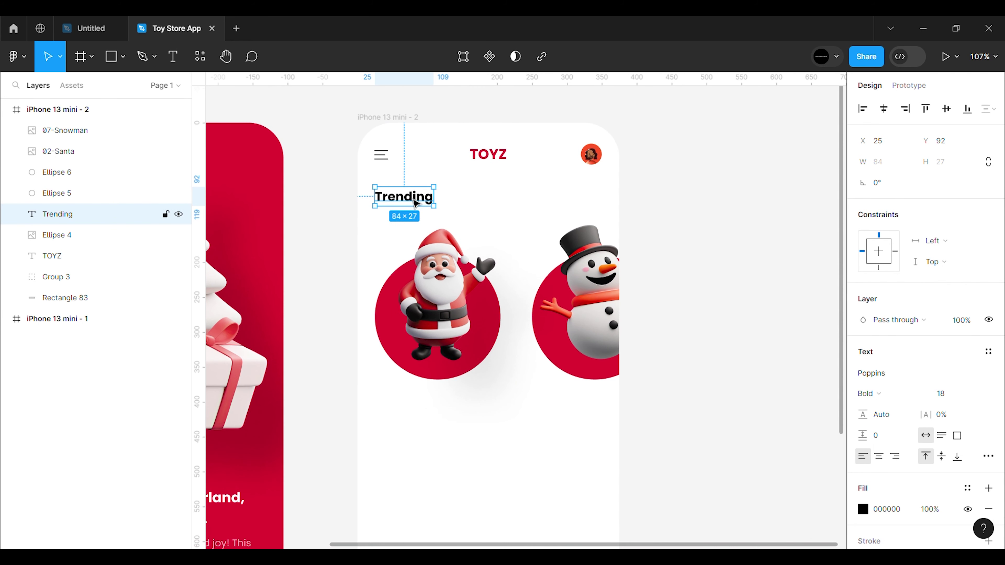
- Duplicate Trending below the Santa circle as a SemiBold 'Snowy Santa' label
{"action": "key", "text": "ctrl+d"}
{"action": "left_click_drag", "start_coordinate": [415, 202], "coordinate": [451, 407]}
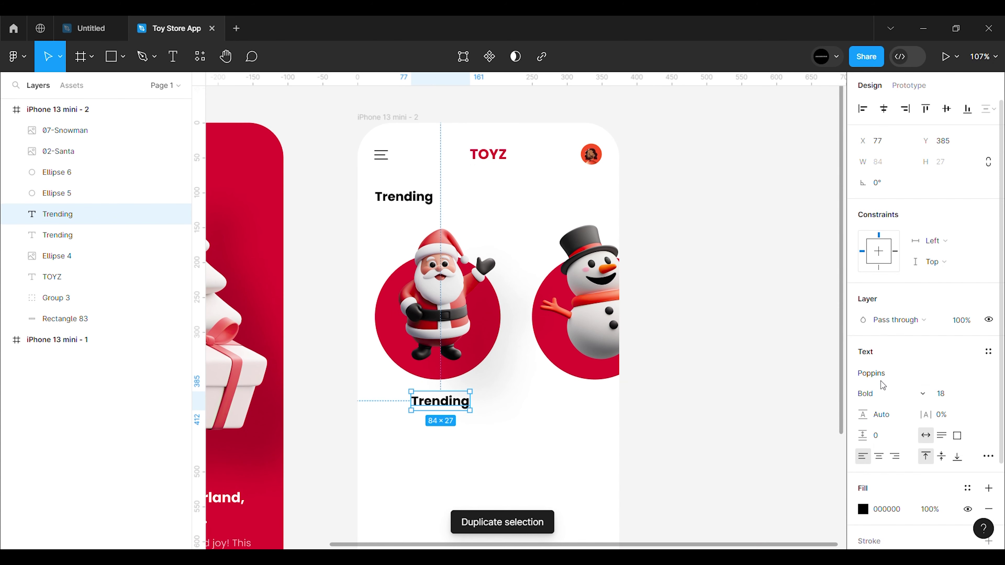
{"action": "left_click", "coordinate": [882, 394]}
{"action": "left_click", "coordinate": [899, 331]}
{"action": "double_click", "coordinate": [439, 401]}
{"action": "type", "text": "Snowy Santa"}
{"action": "key", "text": "Escape"}
- Colour the Snowy Santa label red DF1230 and centre it just under the circle
{"action": "left_click", "coordinate": [863, 509]}
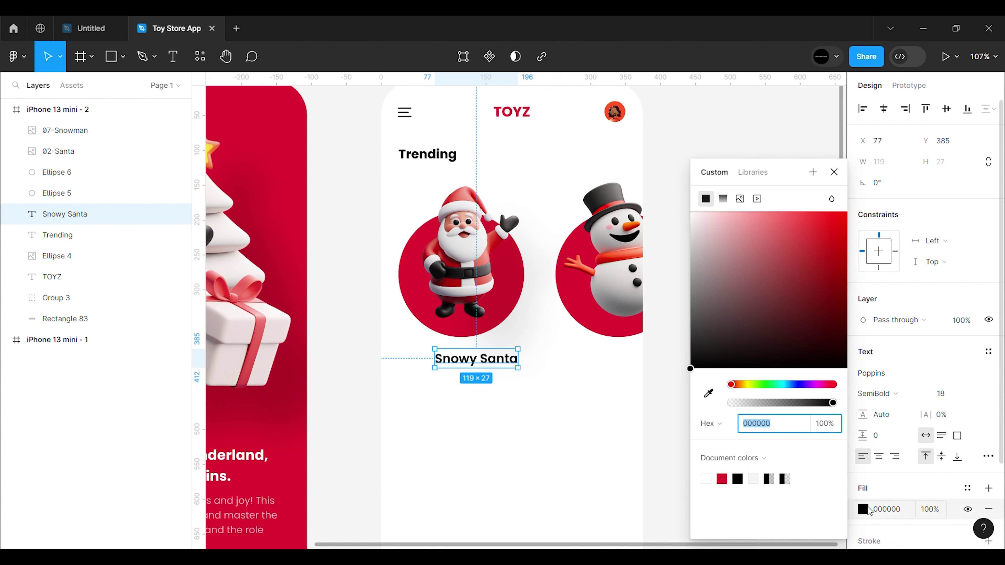
{"action": "left_click", "coordinate": [721, 479]}
{"action": "left_click", "coordinate": [709, 154]}
{"action": "scroll", "coordinate": [478, 359], "scroll_direction": "up", "scroll_amount": 2, "text": "ctrl"}
{"action": "left_click_drag", "start_coordinate": [484, 361], "coordinate": [484, 361]}
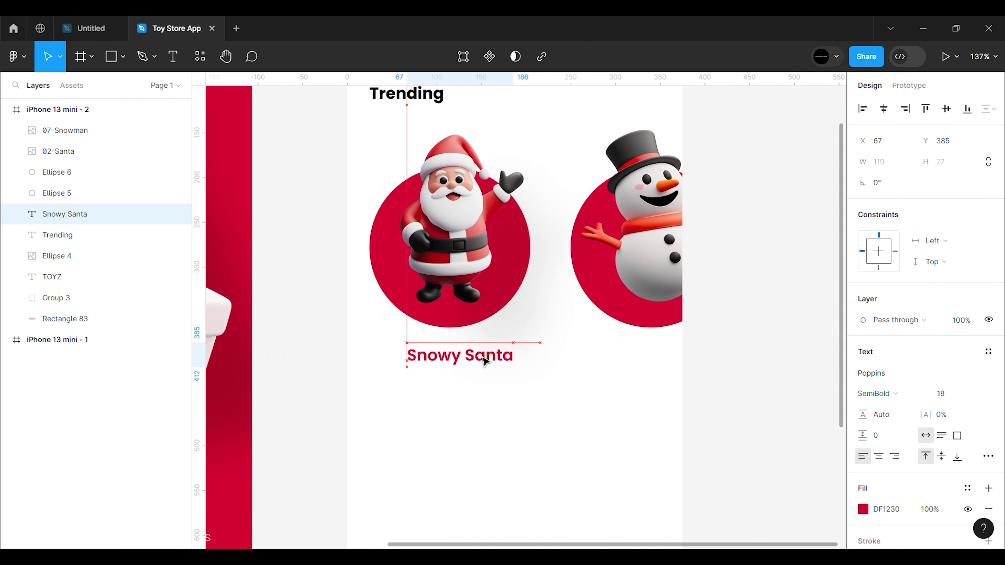
{"action": "left_click", "coordinate": [771, 360]}
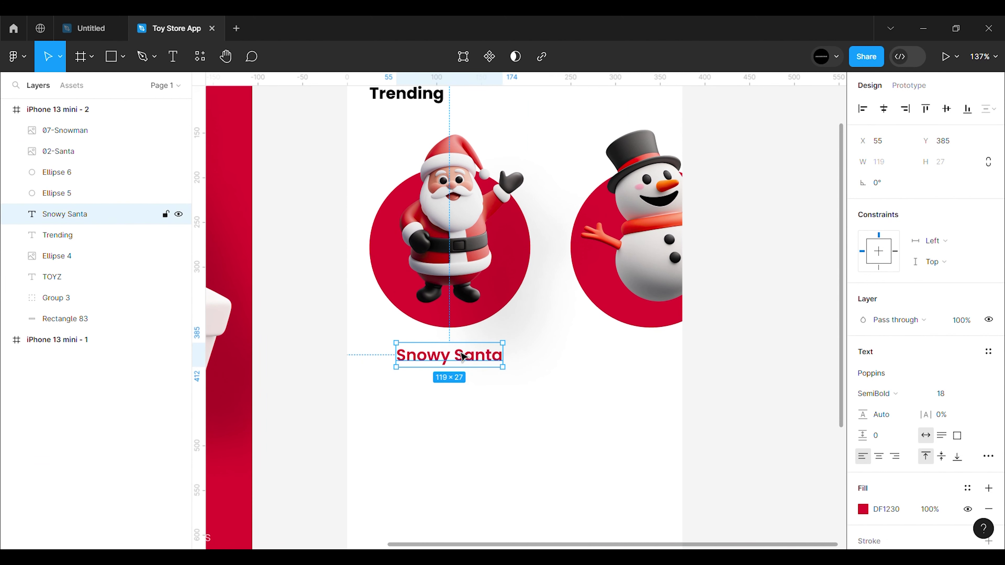
{"action": "left_click", "coordinate": [459, 353]}
{"action": "key", "text": "Up"}
{"action": "key", "text": "Up"}
{"action": "key", "text": "Up"}
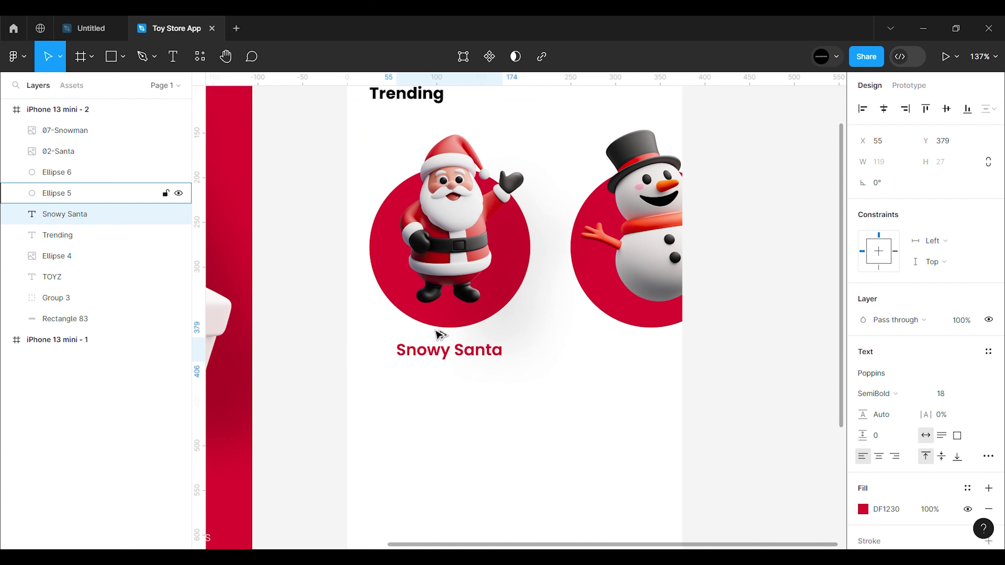
{"action": "scroll", "coordinate": [438, 334], "scroll_direction": "down", "scroll_amount": 5}
{"action": "left_click", "coordinate": [639, 359]}
{"action": "scroll", "coordinate": [450, 380], "scroll_direction": "up", "scroll_amount": 5}
- Add a Regular-weight price text just below the Snowy Santa label
{"action": "key", "text": "t"}
{"action": "left_click", "coordinate": [437, 372]}
{"action": "type", "text": "$10.25"}
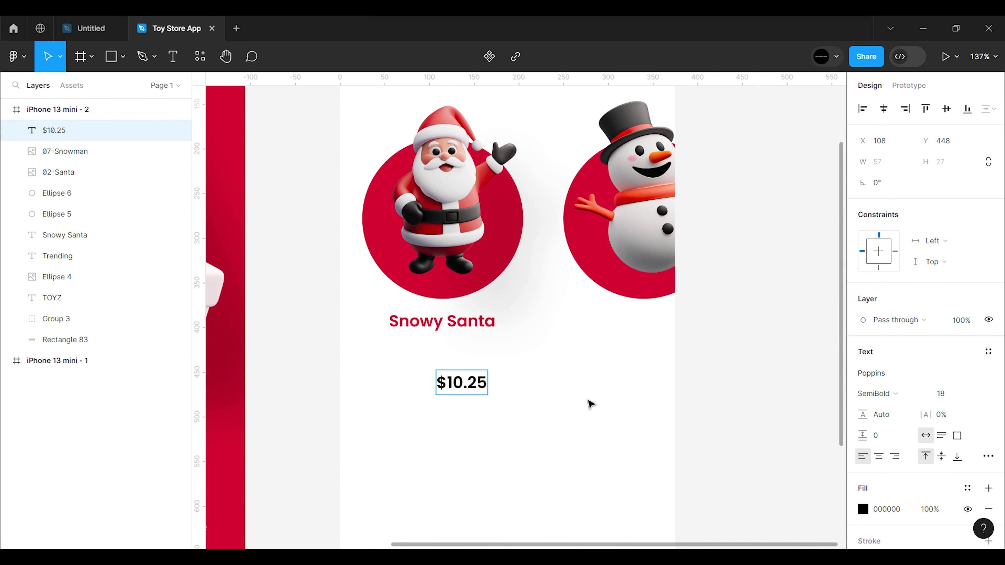
{"action": "key", "text": "Escape"}
{"action": "left_click", "coordinate": [874, 394]}
{"action": "left_click", "coordinate": [882, 298]}
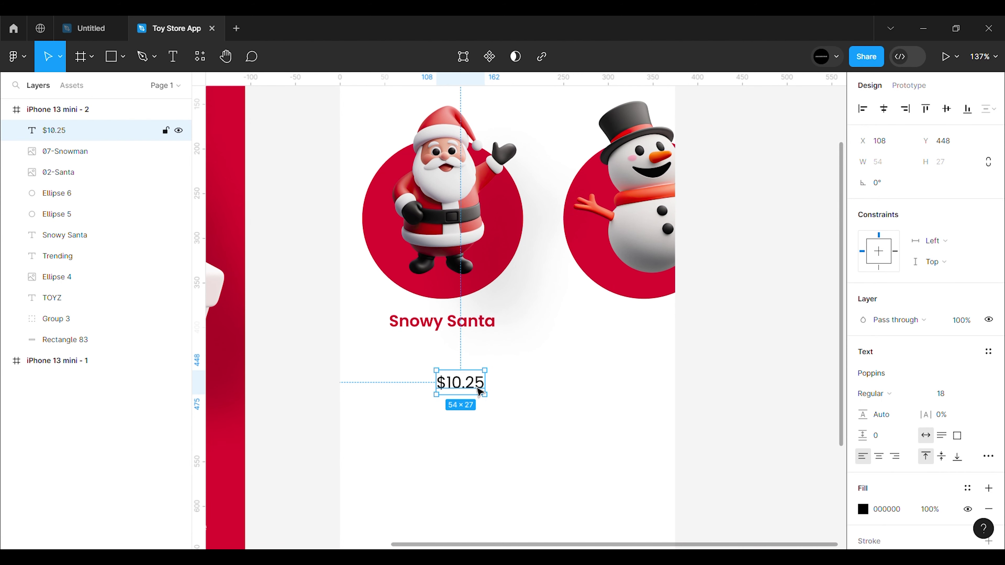
{"action": "left_click_drag", "start_coordinate": [475, 390], "coordinate": [448, 353]}
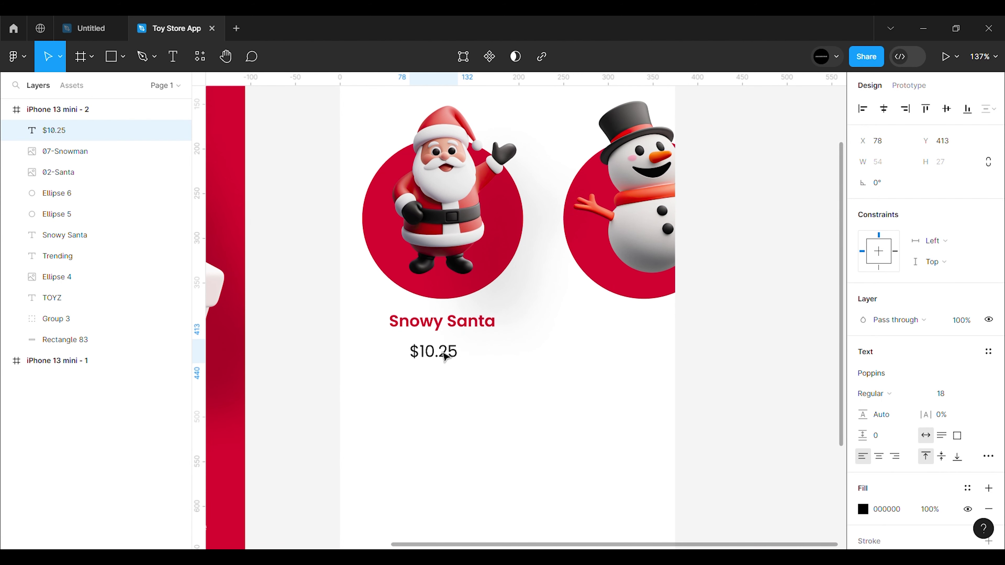
- Copy the name and price under the snowman and rename it 'Jingles Snowman'
{"action": "left_click", "coordinate": [478, 328], "text": "shift"}
{"action": "key", "text": "ctrl+d"}
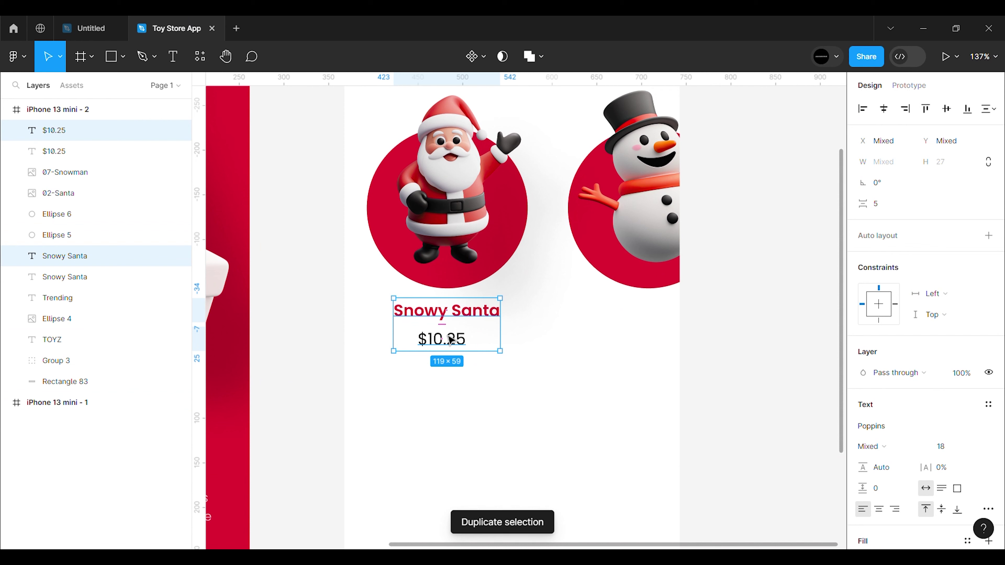
{"action": "left_click_drag", "start_coordinate": [442, 336], "coordinate": [653, 331]}
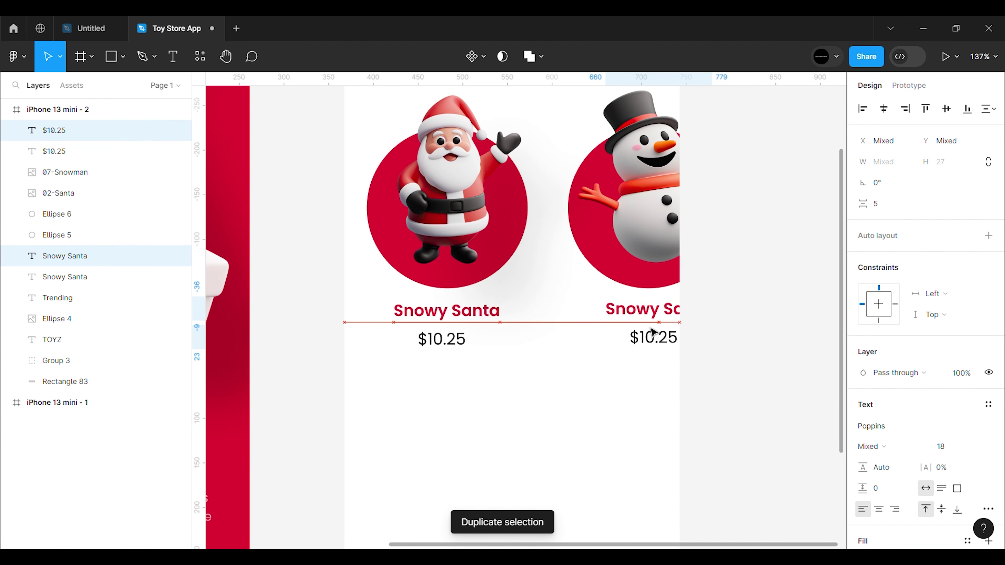
{"action": "left_click", "coordinate": [754, 387]}
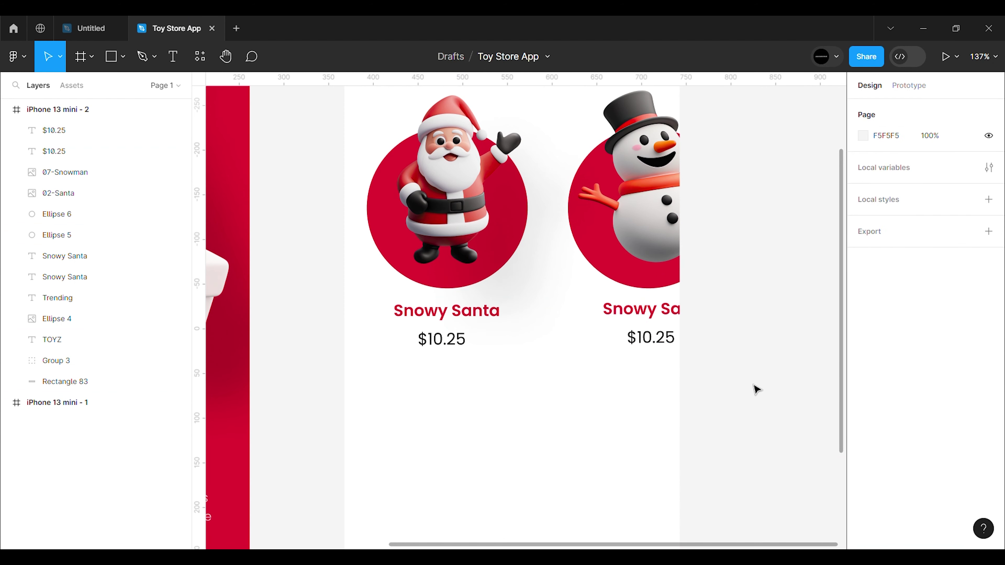
{"action": "left_click", "coordinate": [648, 319]}
{"action": "type", "text": "Jingles Snowman"}
{"action": "left_click", "coordinate": [791, 402]}
- Centre the copied $8.25 price under the Jingles Snowman name
{"action": "left_click", "coordinate": [673, 312]}
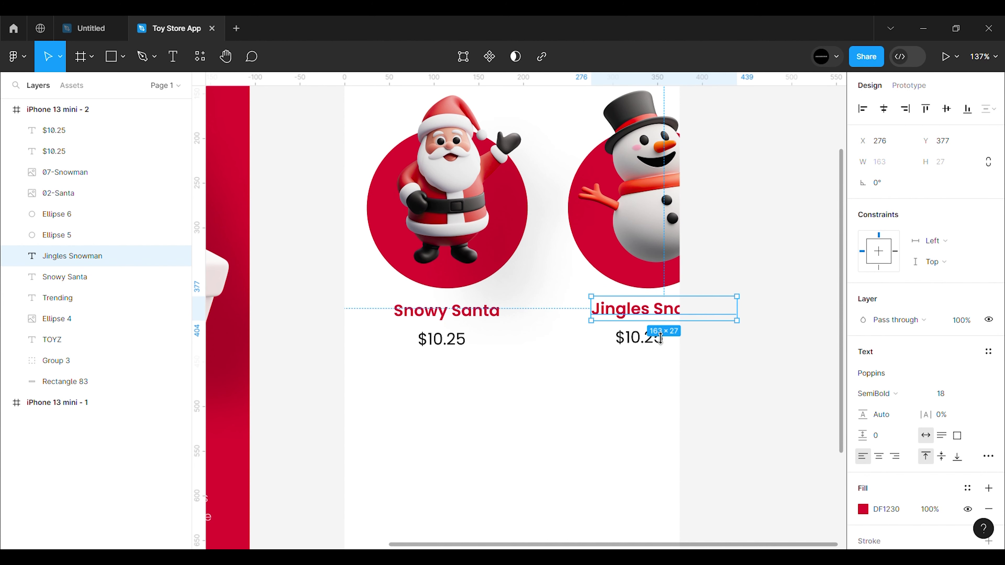
{"action": "left_click", "coordinate": [652, 340], "text": "shift"}
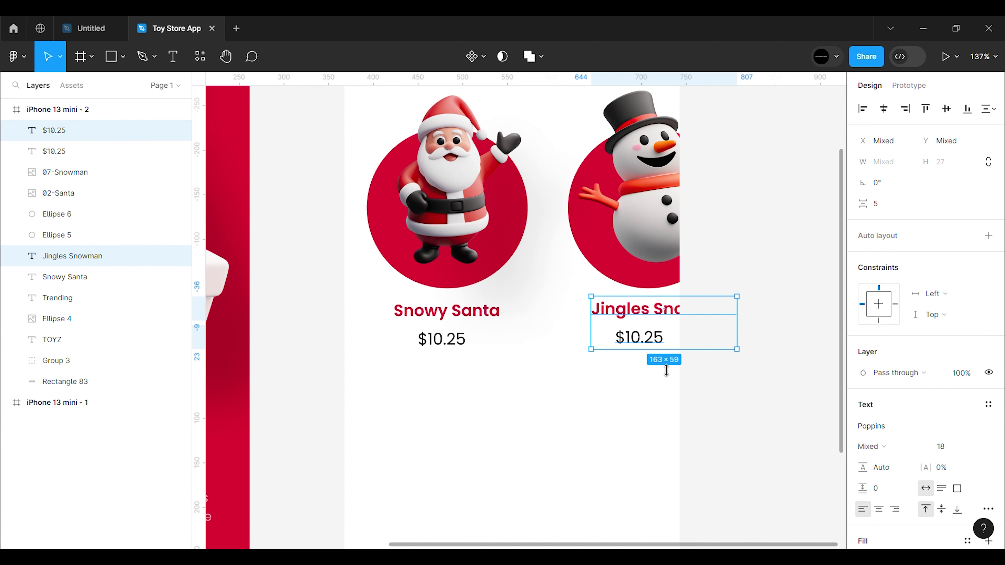
{"action": "left_click", "coordinate": [649, 346]}
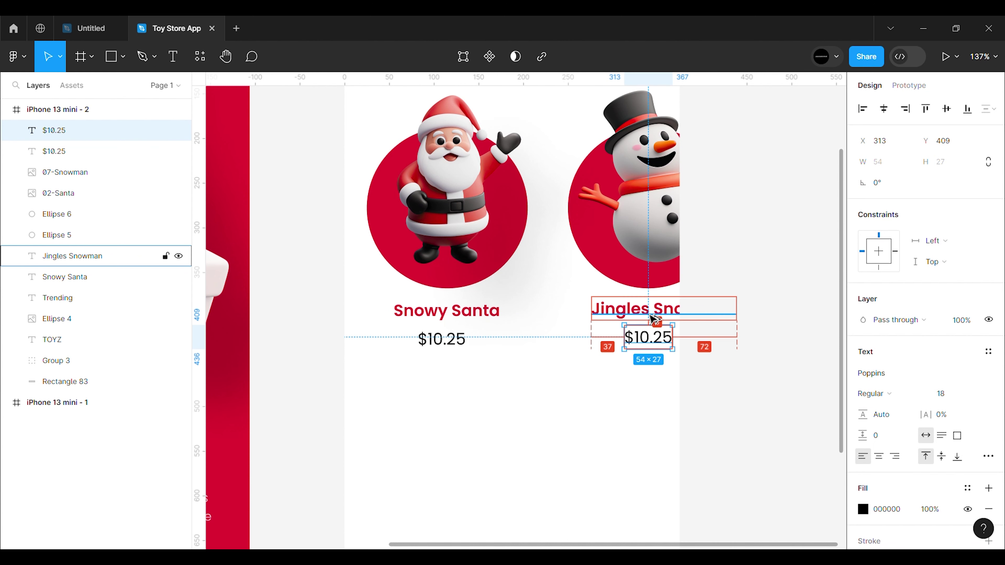
{"action": "key", "text": "Right"}
{"action": "key", "text": "Right"}
{"action": "key", "text": "Right"}
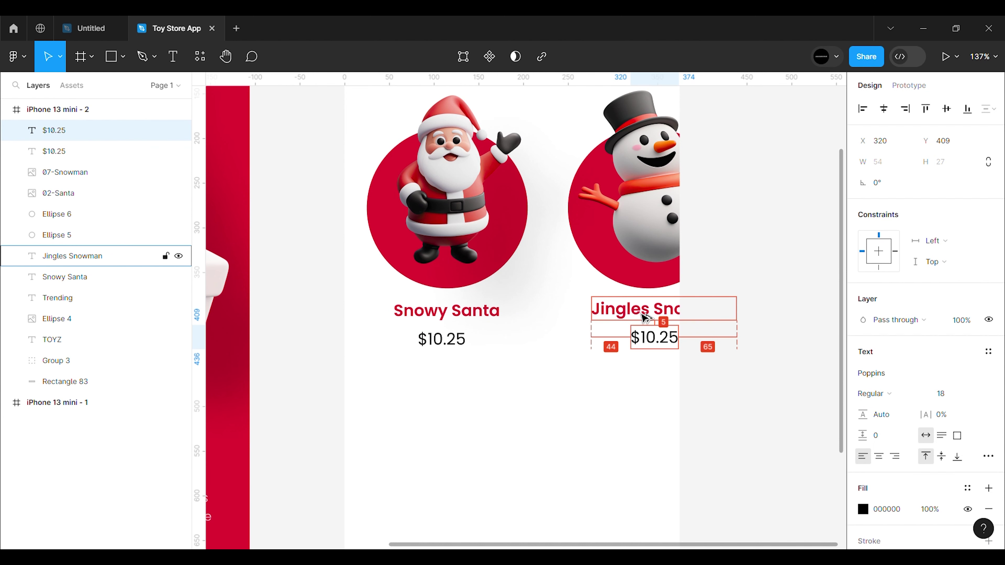
{"action": "key", "text": "Right"}
{"action": "key", "text": "Right"}
{"action": "key", "text": "Right"}
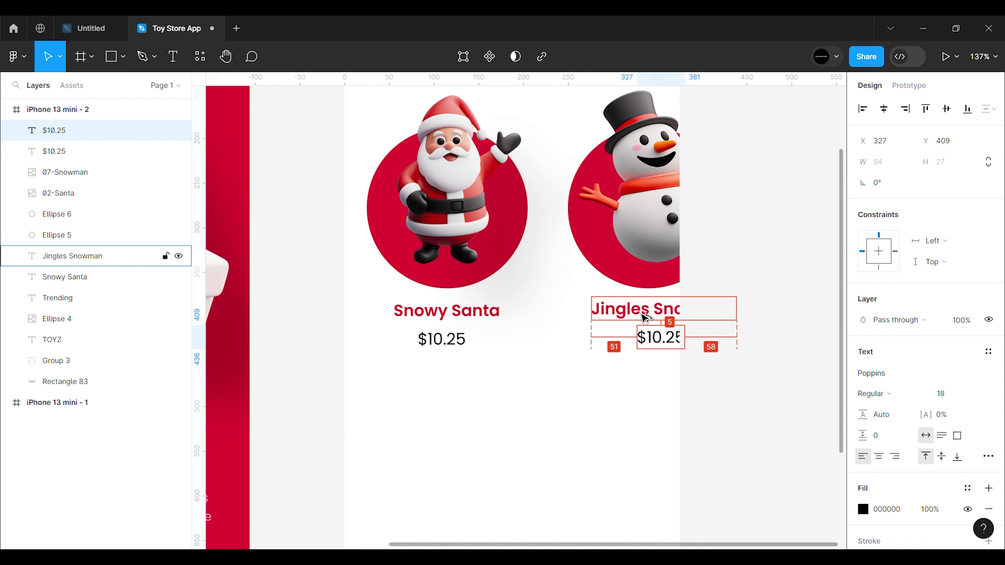
{"action": "key", "text": "Right"}
{"action": "key", "text": "Right"}
{"action": "key", "text": "Right"}
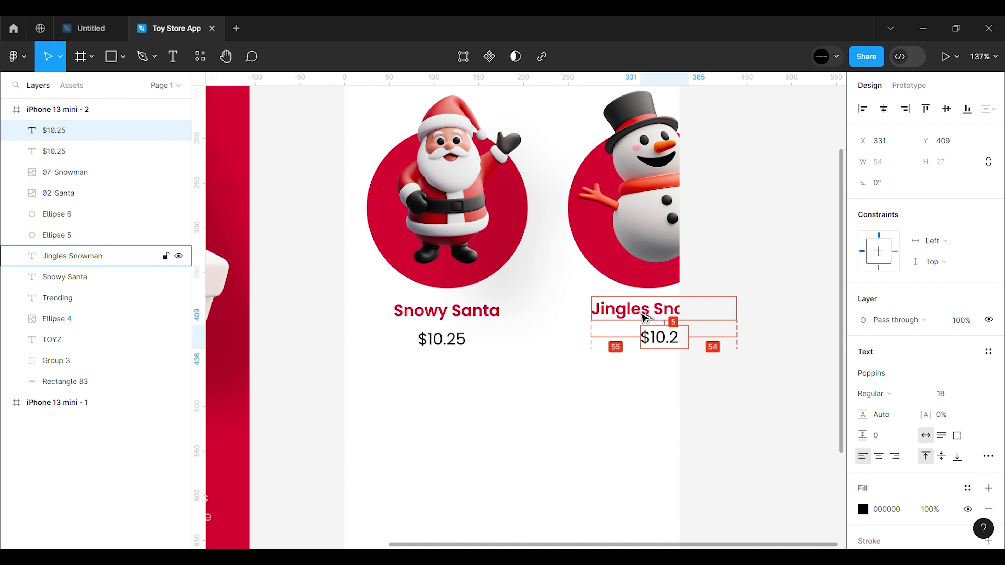
{"action": "key", "text": "Escape"}
{"action": "left_click", "coordinate": [668, 317]}
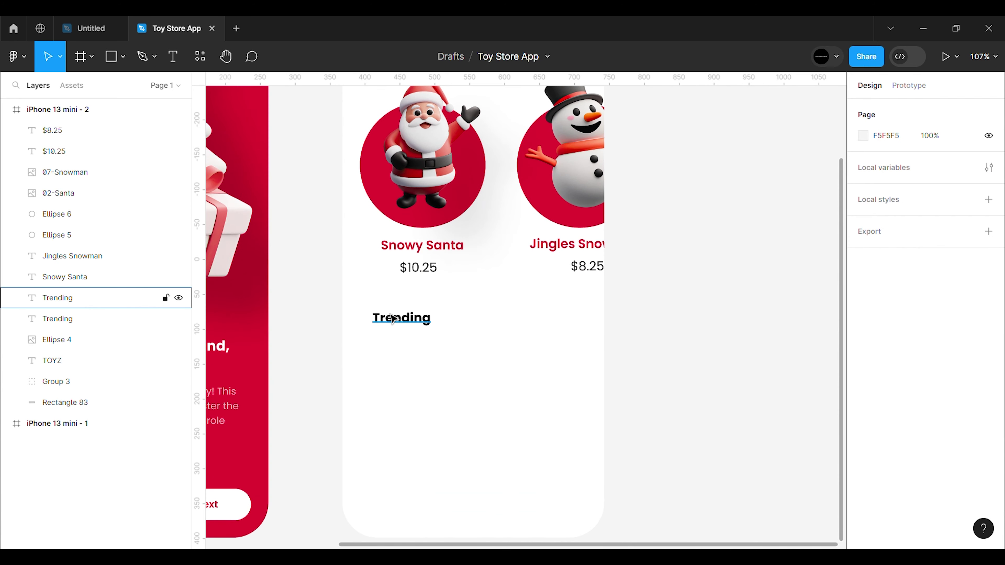
- Add a second Trending heading below the toy cards and draw a rectangle under it
{"action": "left_click", "coordinate": [391, 319]}
{"action": "key", "text": "shift+Left"}
{"action": "key", "text": "shift+Left"}
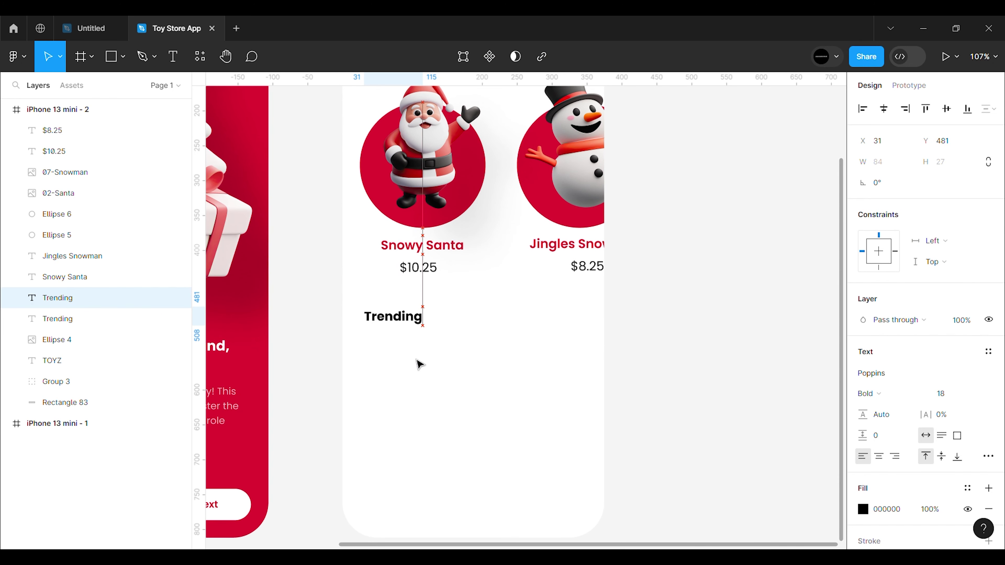
{"action": "key", "text": "Left"}
{"action": "key", "text": "Left"}
{"action": "key", "text": "Left"}
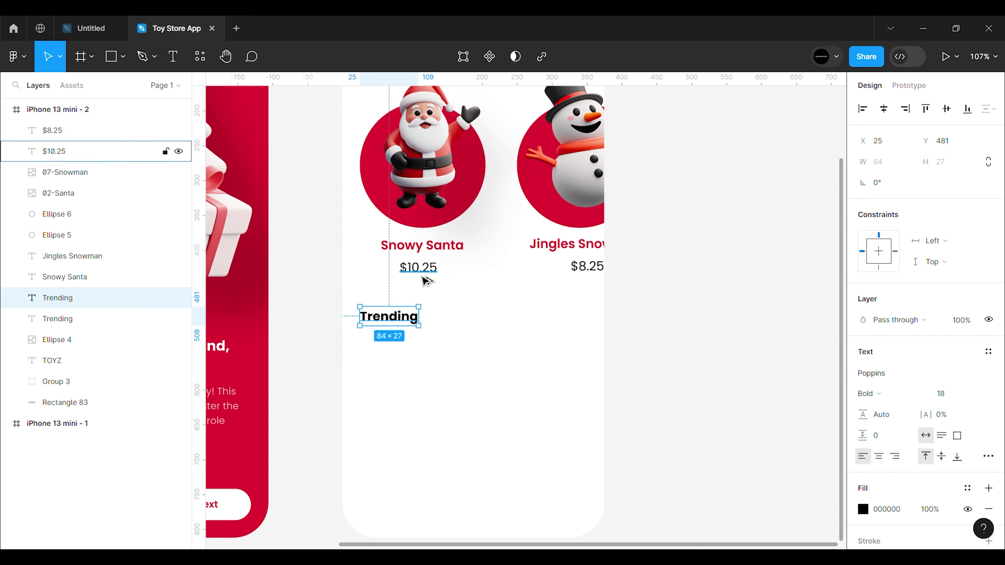
{"action": "key", "text": "Up"}
{"action": "key", "text": "Up"}
{"action": "key", "text": "Up"}
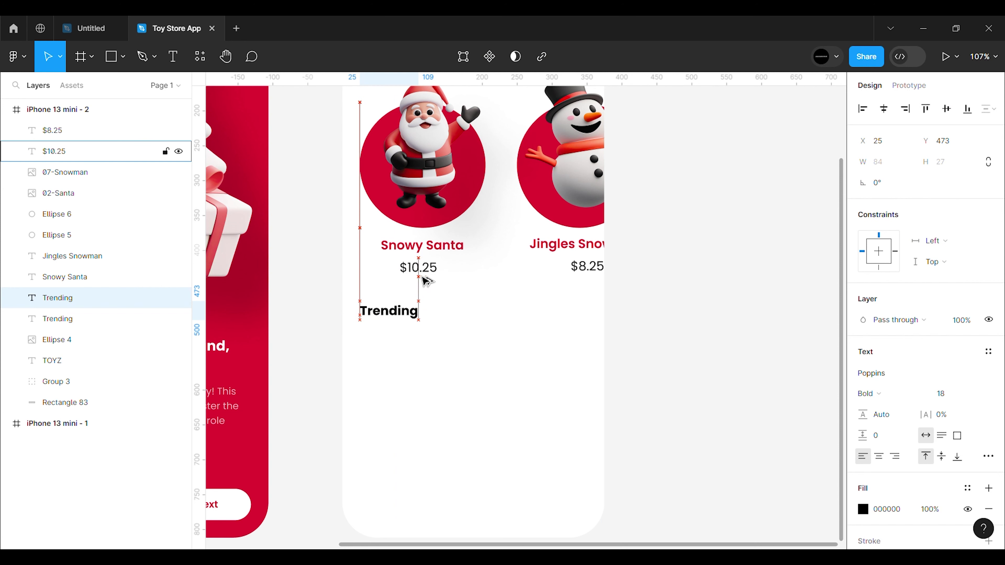
{"action": "scroll", "coordinate": [426, 281], "scroll_direction": "down", "scroll_amount": 5}
{"action": "key", "text": "Escape"}
{"action": "scroll", "coordinate": [435, 321], "scroll_direction": "up", "scroll_amount": 5}
{"action": "key", "text": "r"}
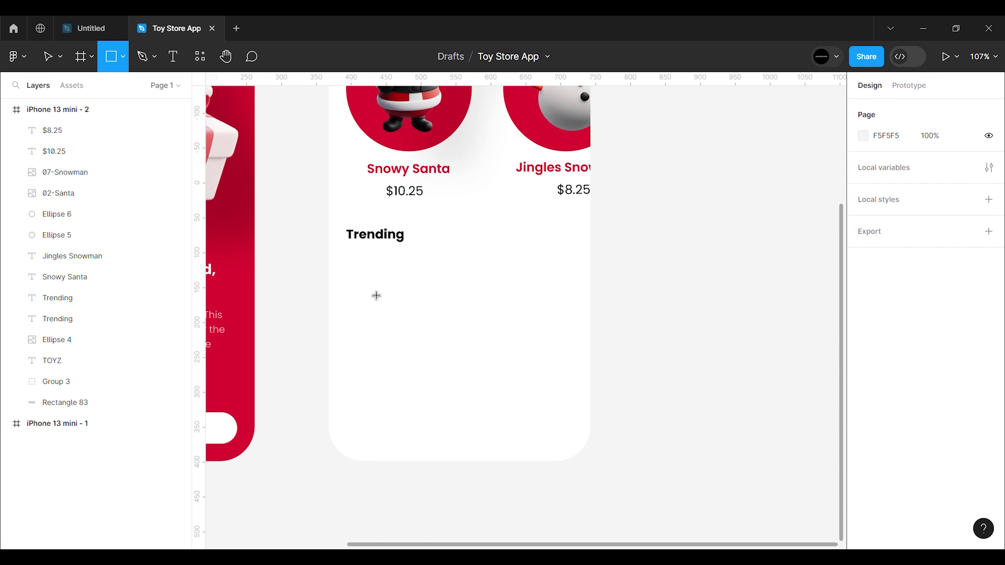
{"action": "left_click_drag", "start_coordinate": [348, 259], "coordinate": [567, 312]}
{"action": "left_click", "coordinate": [655, 318]}
- Give the rectangle a white FFFFFF fill, F0F0F0 outline and corner radius 30
{"action": "left_click", "coordinate": [361, 293]}
{"action": "scroll", "coordinate": [459, 293], "scroll_direction": "down", "scroll_amount": 5}
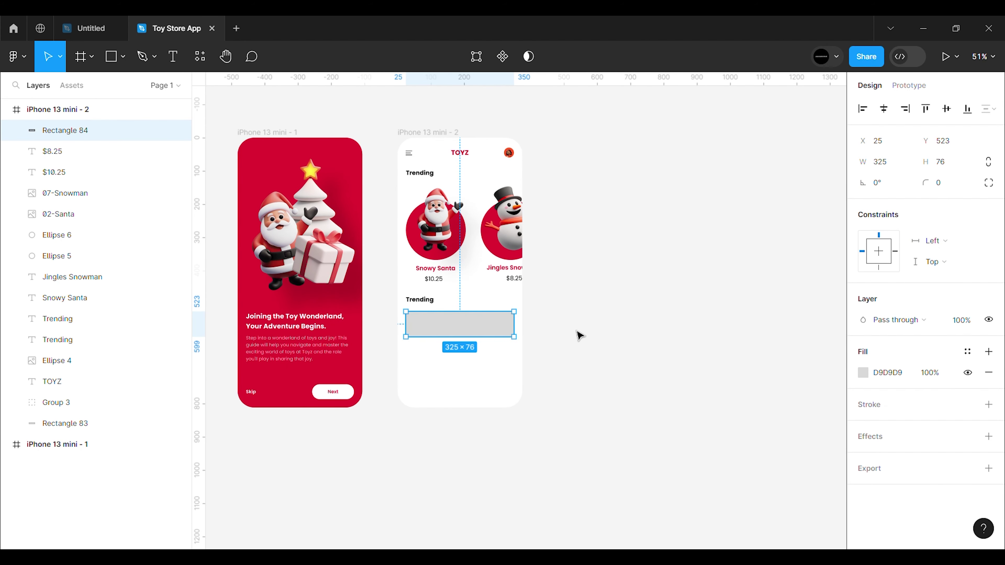
{"action": "left_click", "coordinate": [989, 404]}
{"action": "left_click", "coordinate": [862, 372]}
{"action": "type", "text": "FFFFFF"}
{"action": "key", "text": "Return"}
{"action": "left_click", "coordinate": [446, 314]}
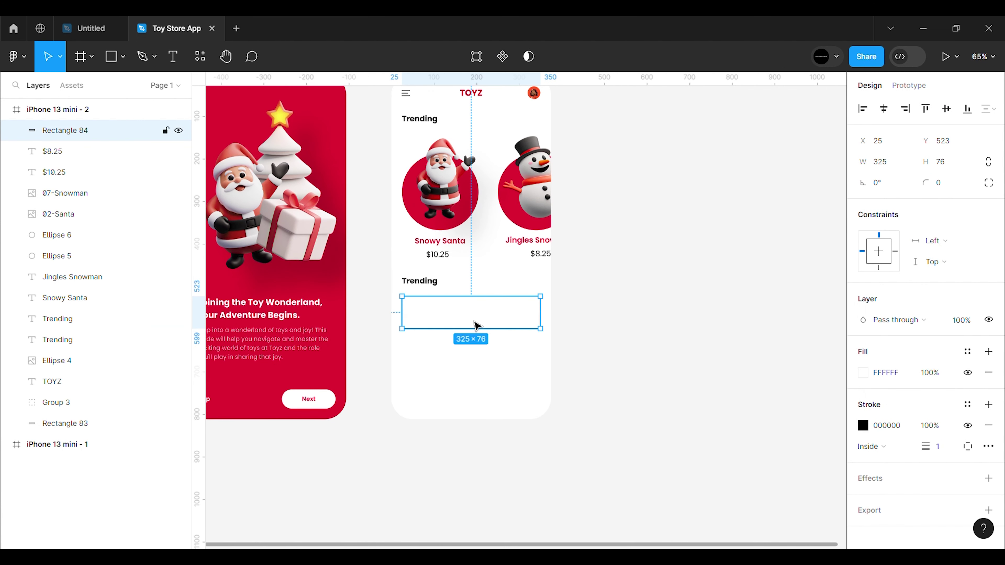
{"action": "type", "text": "F0F0F0"}
{"action": "key", "text": "Return"}
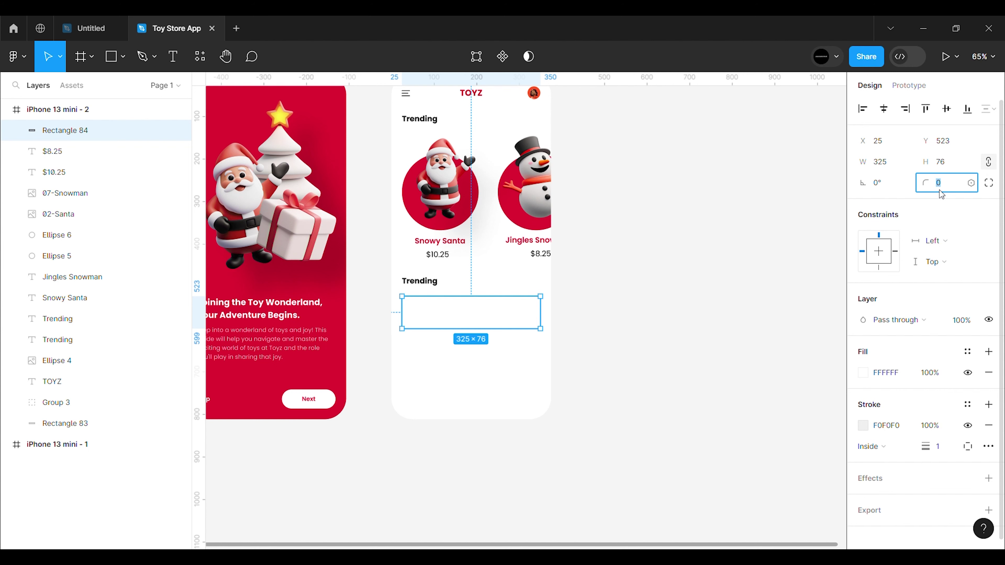
{"action": "type", "text": "30"}
{"action": "key", "text": "Return"}
- Add a drop shadow to the card with X 30, Y 30 and blur 48
{"action": "left_click", "coordinate": [704, 291]}
{"action": "scroll", "coordinate": [477, 341], "scroll_direction": "up", "scroll_amount": 5, "text": "ctrl"}
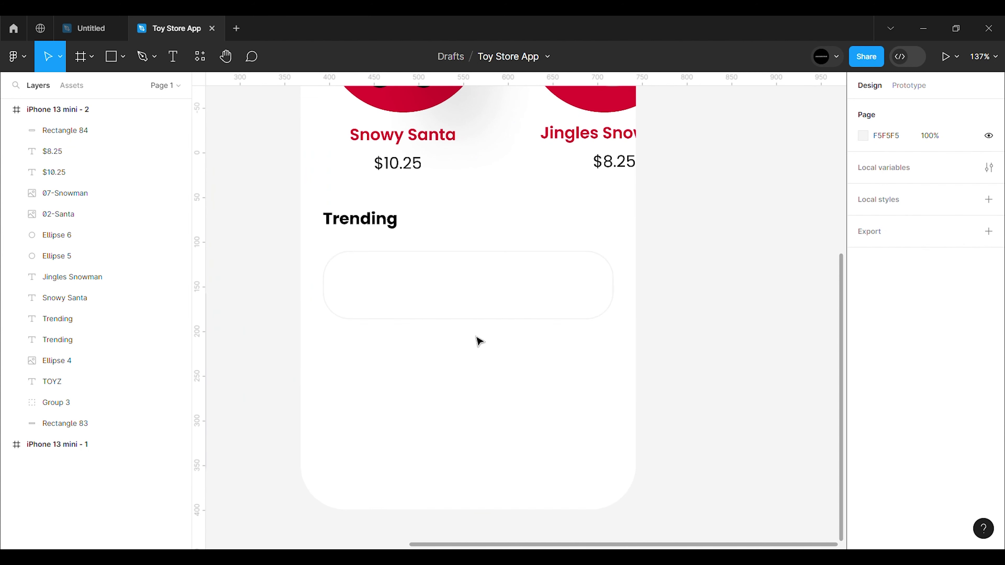
{"action": "left_click", "coordinate": [481, 316]}
{"action": "left_click", "coordinate": [988, 478]}
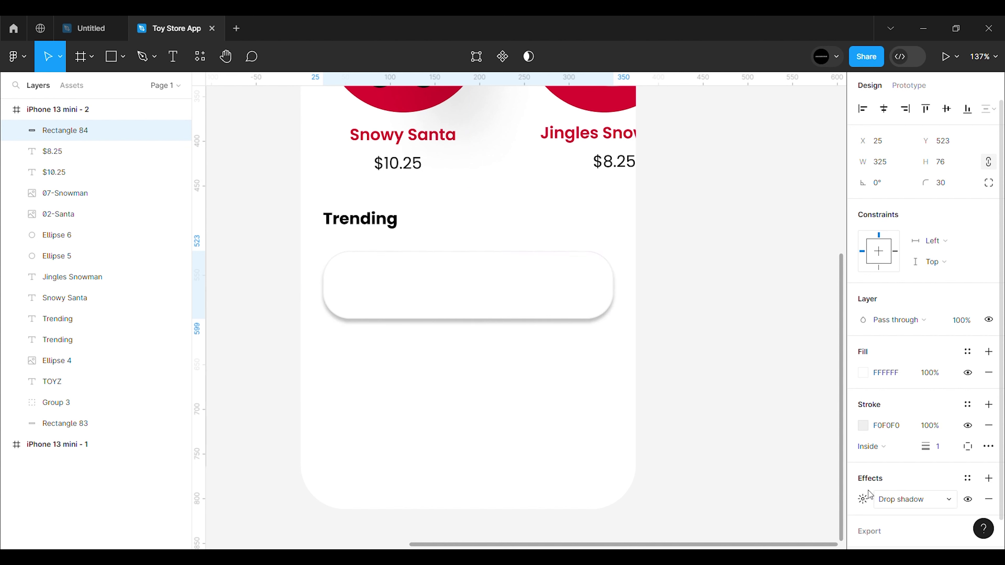
{"action": "left_click", "coordinate": [863, 499]}
{"action": "type", "text": "30"}
{"action": "key", "text": "Return"}
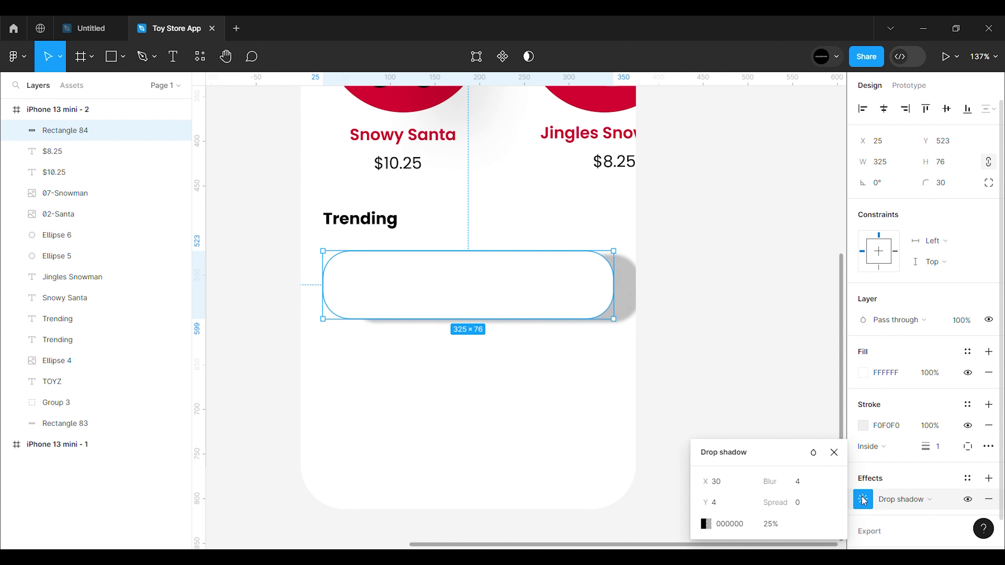
{"action": "type", "text": "48"}
{"action": "key", "text": "Return"}
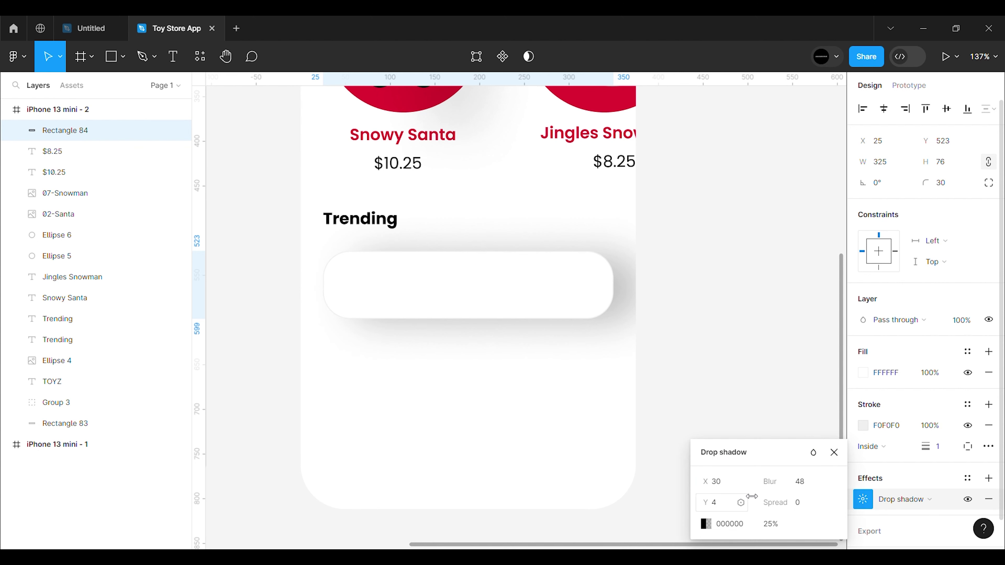
{"action": "type", "text": "30"}
{"action": "key", "text": "Return"}
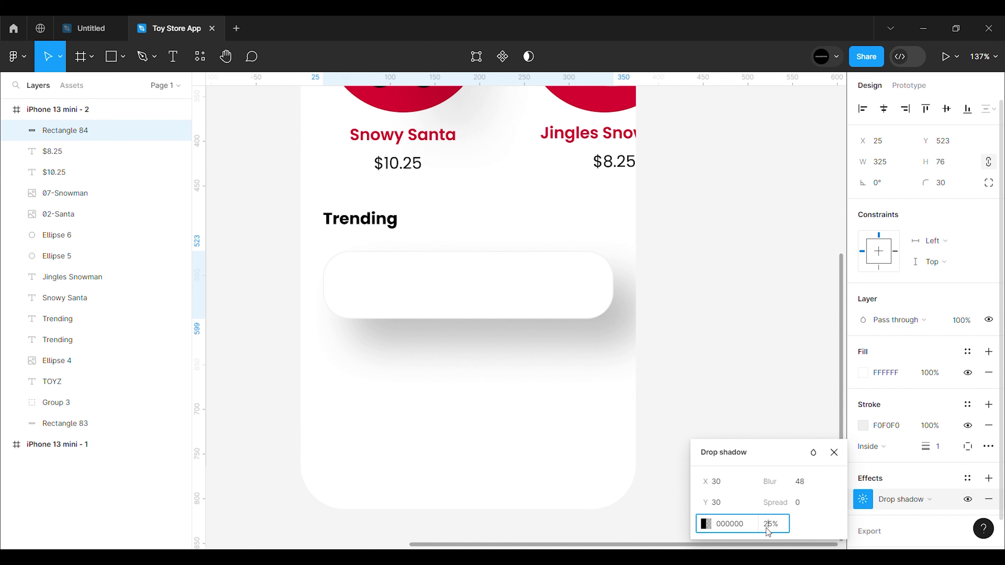
{"action": "type", "text": "2"}
{"action": "key", "text": "Return"}
{"action": "left_click", "coordinate": [709, 332]}
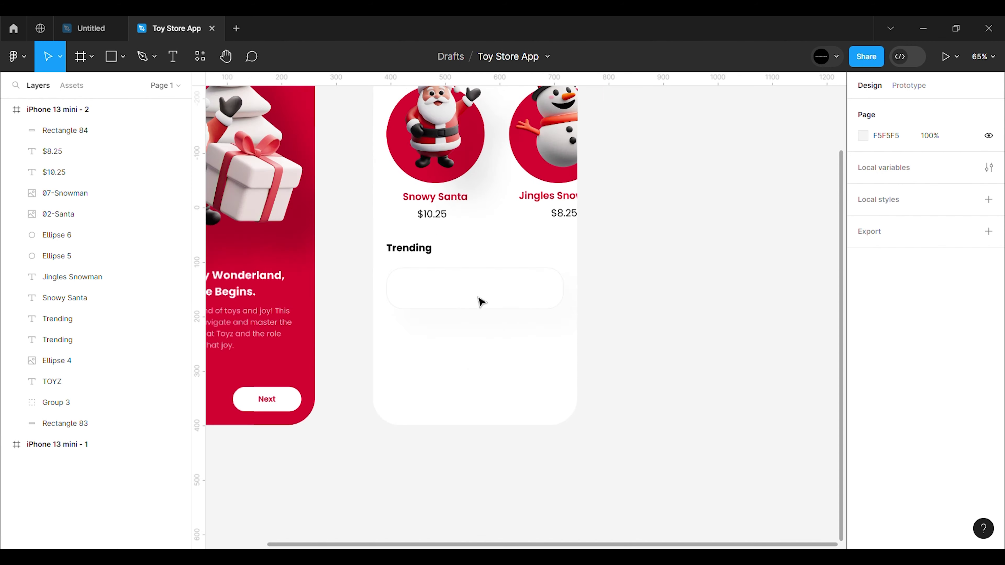
- Set the card height to 95 and duplicate the Snowy Santa name and price
{"action": "left_click", "coordinate": [471, 304]}
{"action": "left_click", "coordinate": [949, 163]}
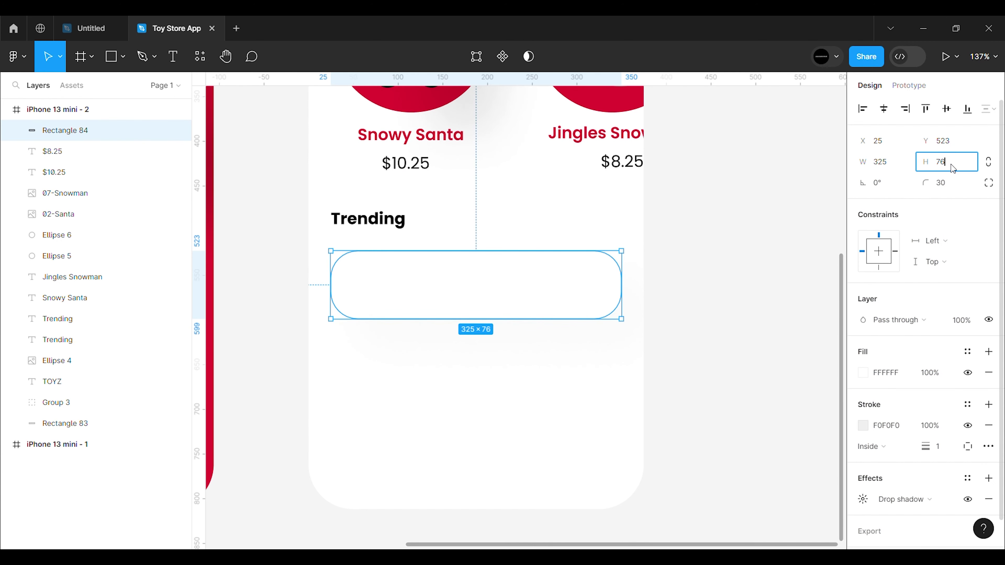
{"action": "key", "text": "Return"}
{"action": "left_click", "coordinate": [730, 340]}
{"action": "left_click", "coordinate": [410, 135]}
{"action": "left_click", "coordinate": [410, 164], "text": "shift"}
{"action": "key", "text": "ctrl+d"}
- Place the copied title and price inside the card, bring them forward, and size them 16
{"action": "left_click_drag", "start_coordinate": [410, 164], "coordinate": [426, 295]}
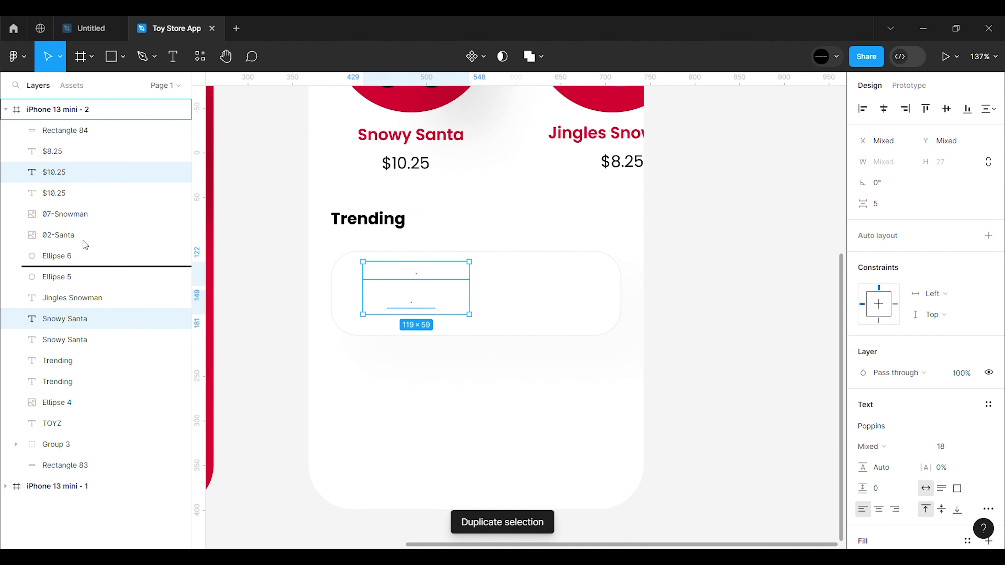
{"action": "key", "text": "]"}
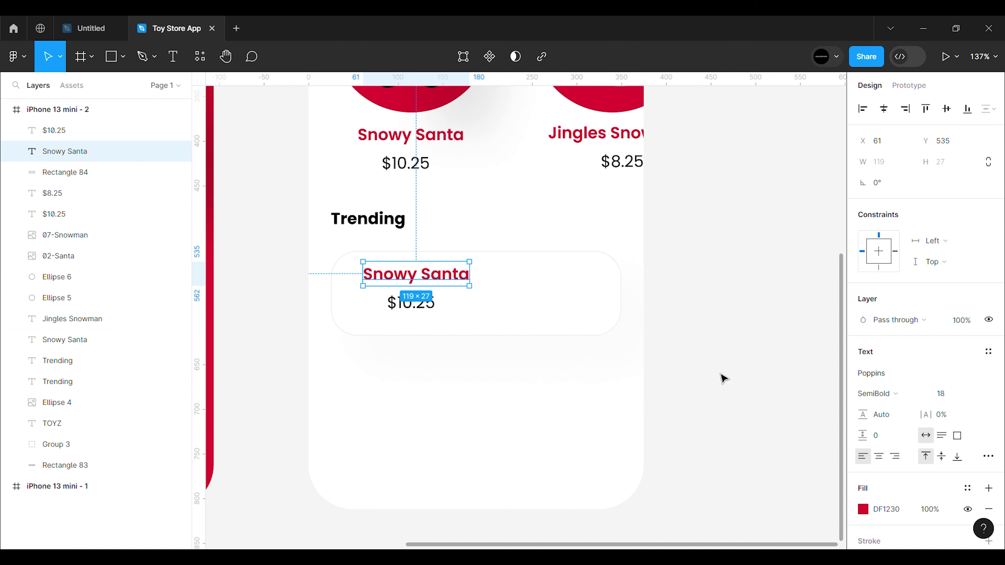
{"action": "left_click", "coordinate": [411, 302], "text": "shift"}
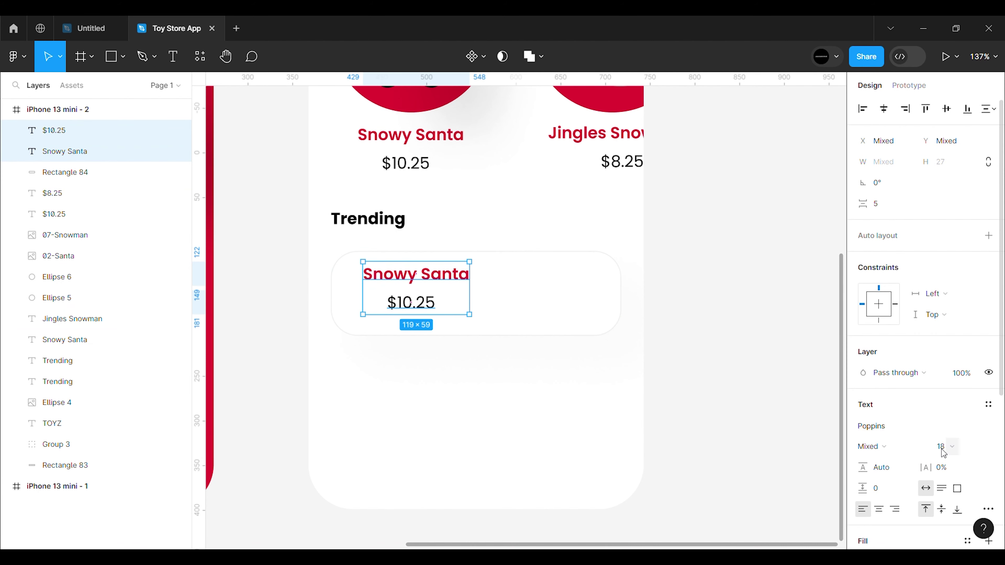
{"action": "type", "text": "16"}
{"action": "key", "text": "Return"}
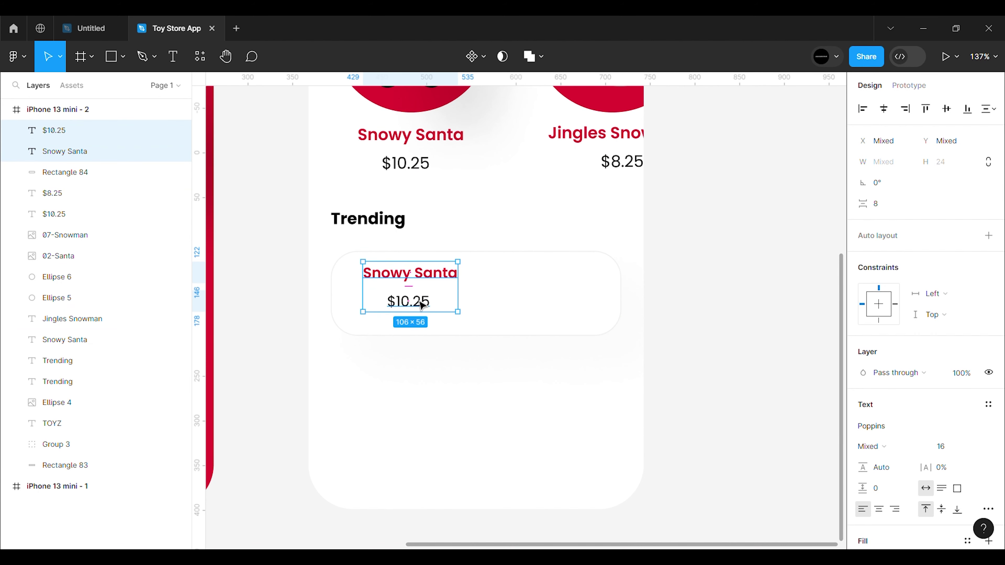
- Make the $10.25 price size 14 Medium and the Snowy Santa title Medium weight
{"action": "left_click", "coordinate": [423, 305]}
{"action": "type", "text": "14"}
{"action": "key", "text": "Return"}
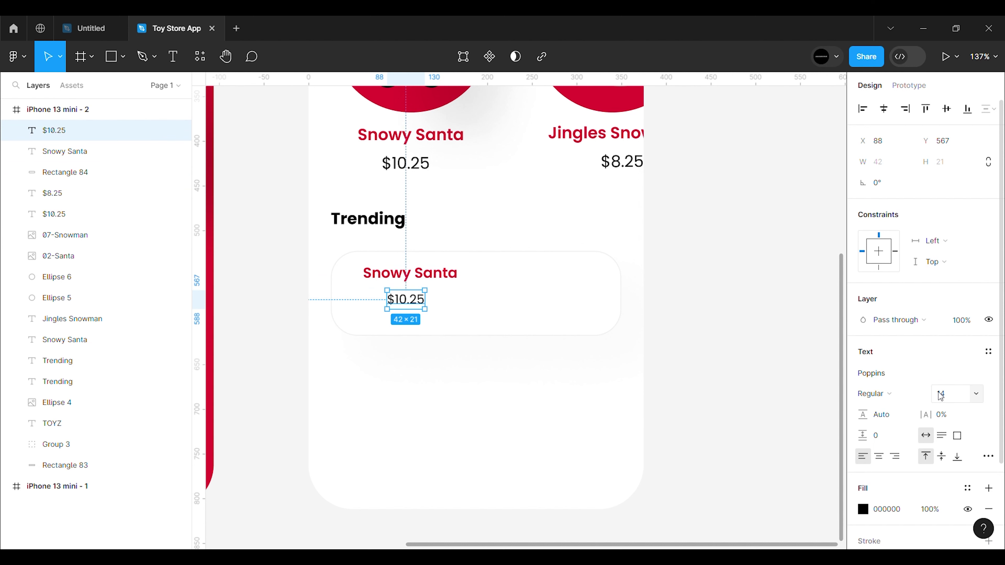
{"action": "left_click", "coordinate": [874, 393]}
{"action": "left_click", "coordinate": [891, 318]}
{"action": "left_click", "coordinate": [64, 150]}
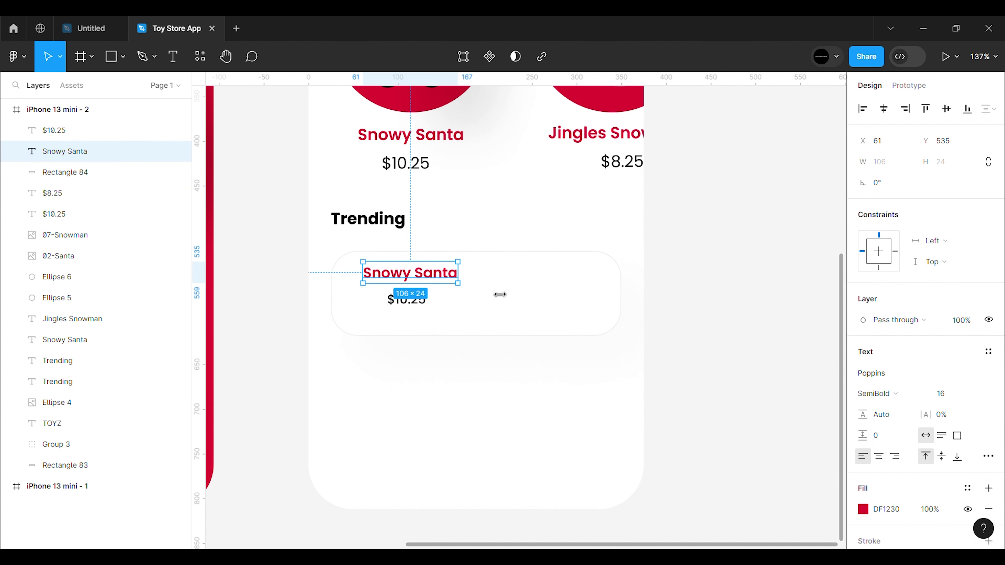
{"action": "left_click", "coordinate": [874, 393]}
{"action": "left_click", "coordinate": [898, 316]}
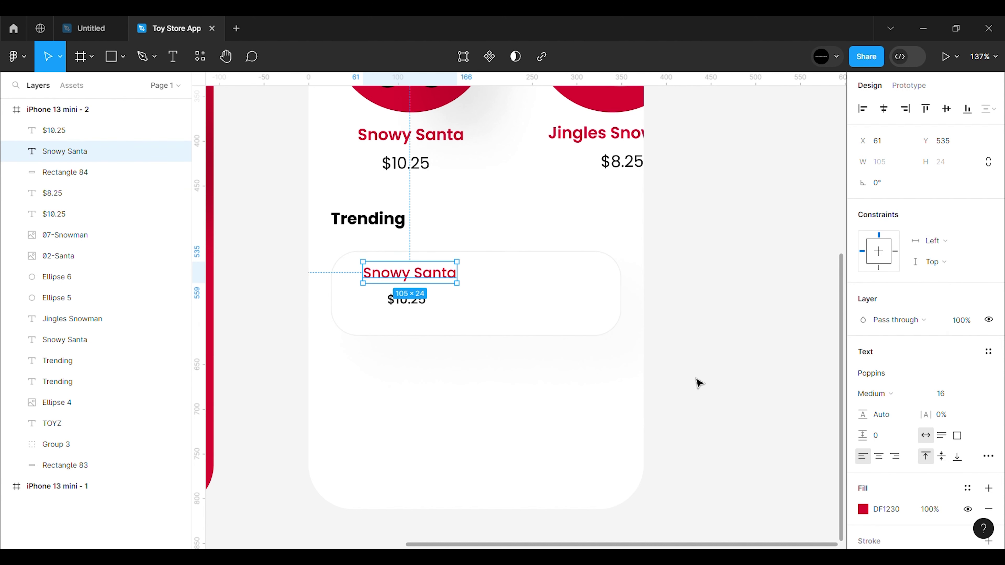
- Move the price and the Snowy Santa title to the card's left side
{"action": "scroll", "coordinate": [404, 274], "scroll_direction": "up", "scroll_amount": 3}
{"action": "left_click", "coordinate": [416, 316]}
{"action": "left_click_drag", "start_coordinate": [415, 316], "coordinate": [356, 317]}
{"action": "left_click", "coordinate": [419, 281]}
{"action": "left_click_drag", "start_coordinate": [395, 285], "coordinate": [374, 290]}
{"action": "key", "text": "shift+Left"}
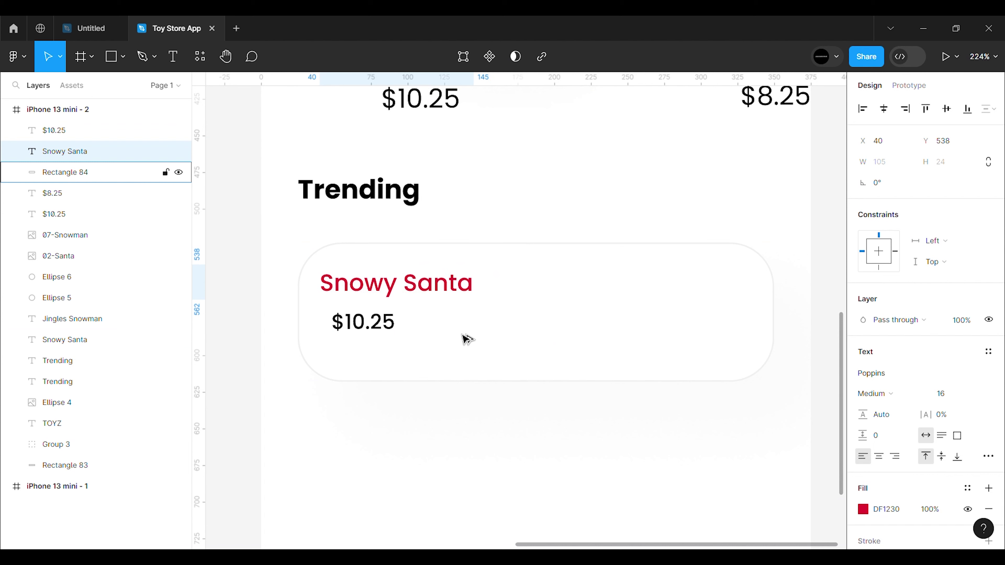
- Position the $10.25 price just beneath the Snowy Santa title
{"action": "left_click", "coordinate": [356, 321]}
{"action": "scroll", "coordinate": [341, 305], "scroll_direction": "up", "scroll_amount": 3, "text": "ctrl"}
{"action": "left_click_drag", "start_coordinate": [366, 336], "coordinate": [358, 330]}
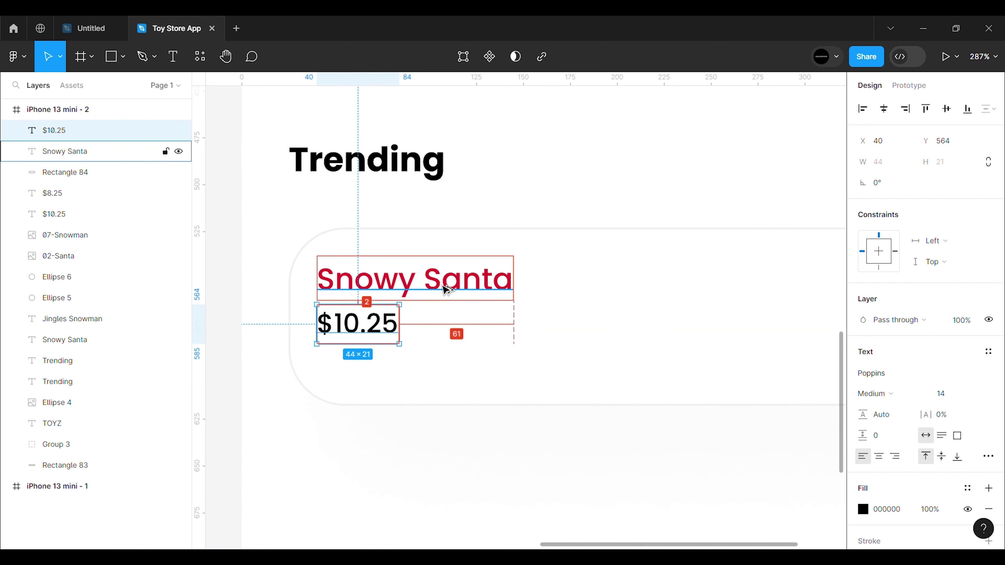
{"action": "left_click_drag", "start_coordinate": [356, 322], "coordinate": [356, 327]}
{"action": "scroll", "coordinate": [396, 316], "scroll_direction": "down", "scroll_amount": 2, "text": "ctrl"}
{"action": "scroll", "coordinate": [514, 301], "scroll_direction": "down", "scroll_amount": 3, "text": "ctrl"}
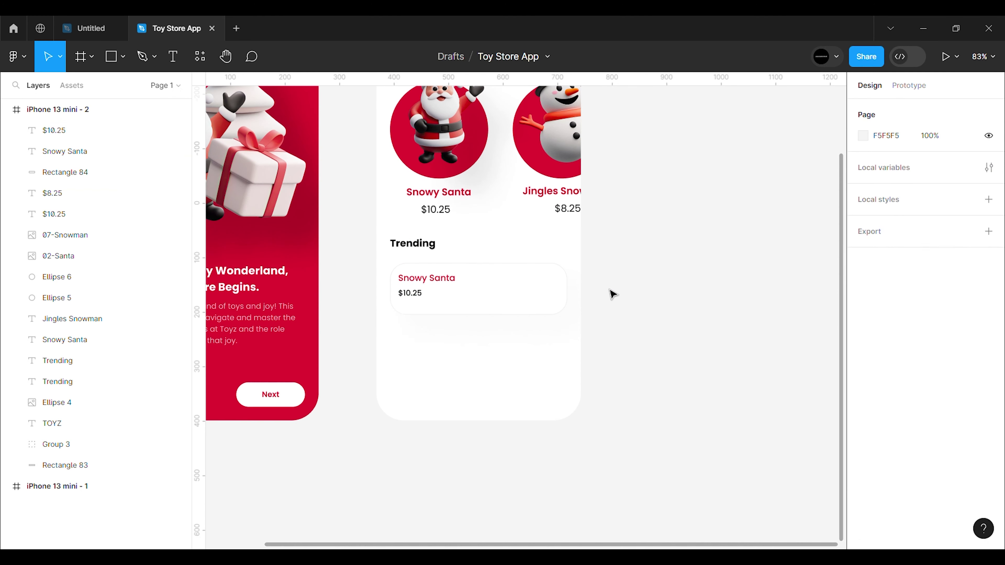
{"action": "scroll", "coordinate": [612, 292], "scroll_direction": "up", "scroll_amount": 3, "text": "ctrl"}
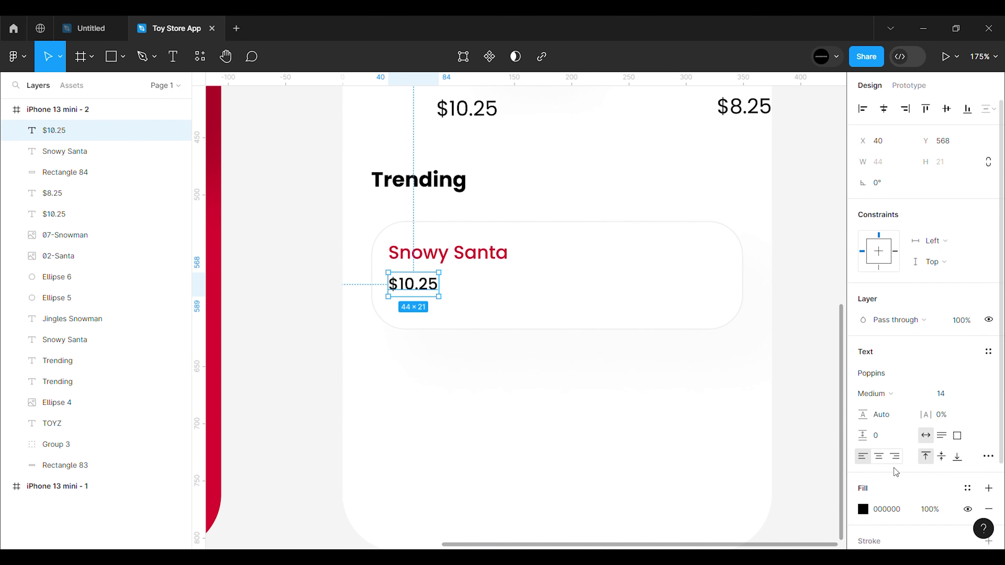
- Shift the title and price down together inside the card
{"action": "left_click", "coordinate": [791, 377]}
{"action": "left_click", "coordinate": [447, 252]}
{"action": "left_click", "coordinate": [413, 284], "text": "shift"}
{"action": "key", "text": "Down"}
{"action": "key", "text": "Down"}
{"action": "key", "text": "Down"}
{"action": "key", "text": "Down"}
{"action": "key", "text": "Down"}
{"action": "key", "text": "Down"}
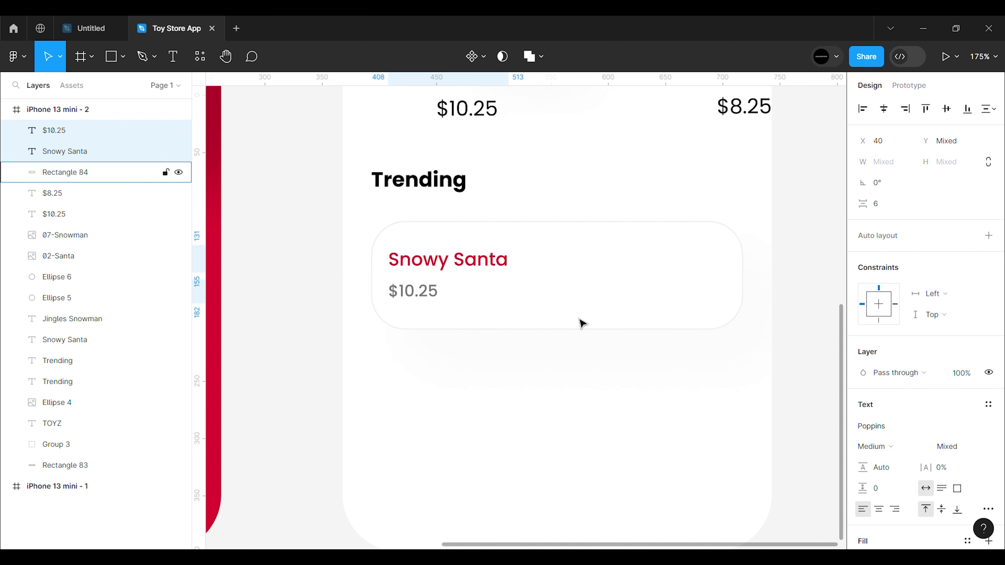
{"action": "scroll", "coordinate": [554, 310], "scroll_direction": "down", "scroll_amount": 3, "text": "ctrl"}
{"action": "left_click", "coordinate": [632, 343]}
{"action": "scroll", "coordinate": [457, 272], "scroll_direction": "up", "scroll_amount": 2, "text": "ctrl"}
{"action": "scroll", "coordinate": [457, 272], "scroll_direction": "up", "scroll_amount": 3, "text": "ctrl"}
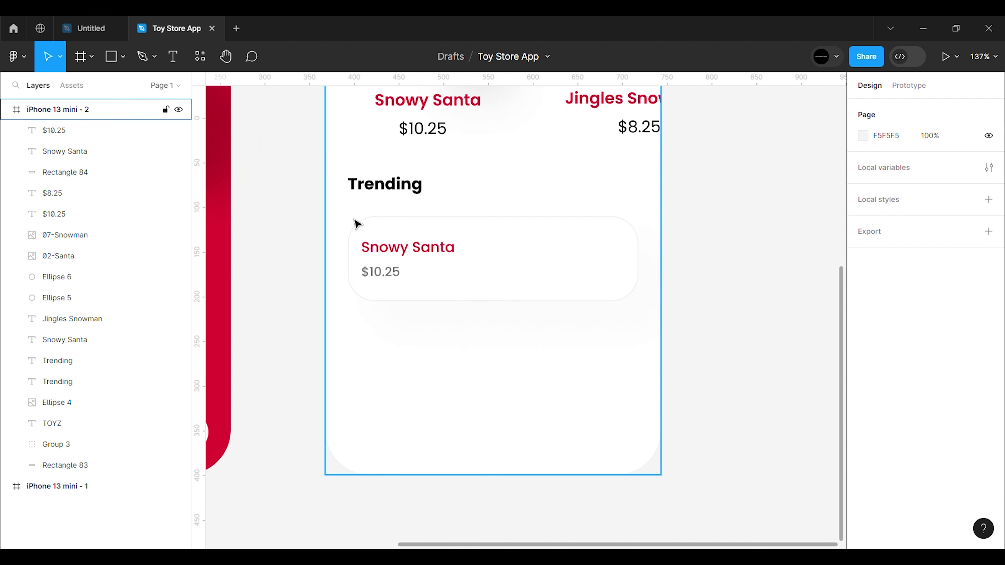
- Duplicate the Snowy Santa card twice, stacking the copies below the original
{"action": "left_click_drag", "start_coordinate": [352, 213], "coordinate": [638, 318]}
{"action": "key", "text": "ctrl+d"}
{"action": "left_click_drag", "start_coordinate": [496, 236], "coordinate": [494, 331]}
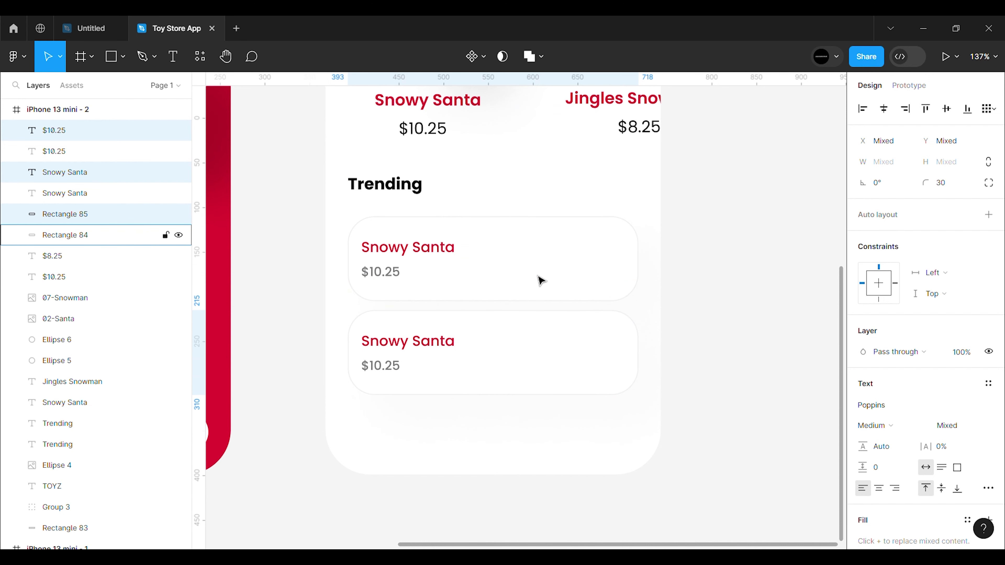
{"action": "key", "text": "ctrl+d"}
{"action": "scroll", "coordinate": [531, 329], "scroll_direction": "down", "scroll_amount": 5}
{"action": "scroll", "coordinate": [533, 342], "scroll_direction": "up", "scroll_amount": 5}
{"action": "key", "text": "Escape"}
{"action": "scroll", "coordinate": [533, 341], "scroll_direction": "up", "scroll_amount": 5}
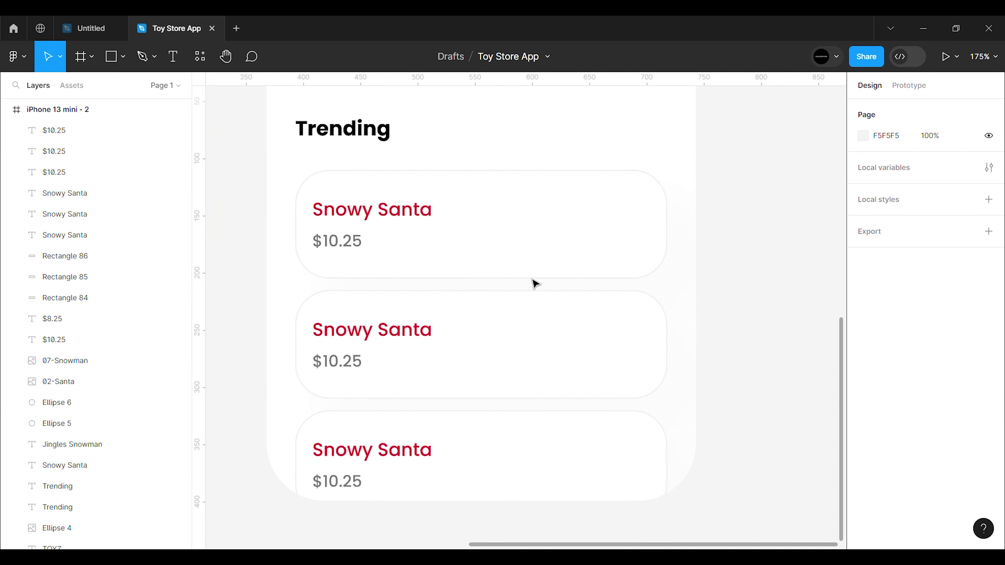
- Paste the 07-Snowman, 05-Elf and 01-Christmas Tree images onto the right of each card
{"action": "key", "text": "ctrl+v"}
{"action": "left_click_drag", "start_coordinate": [518, 336], "coordinate": [604, 246]}
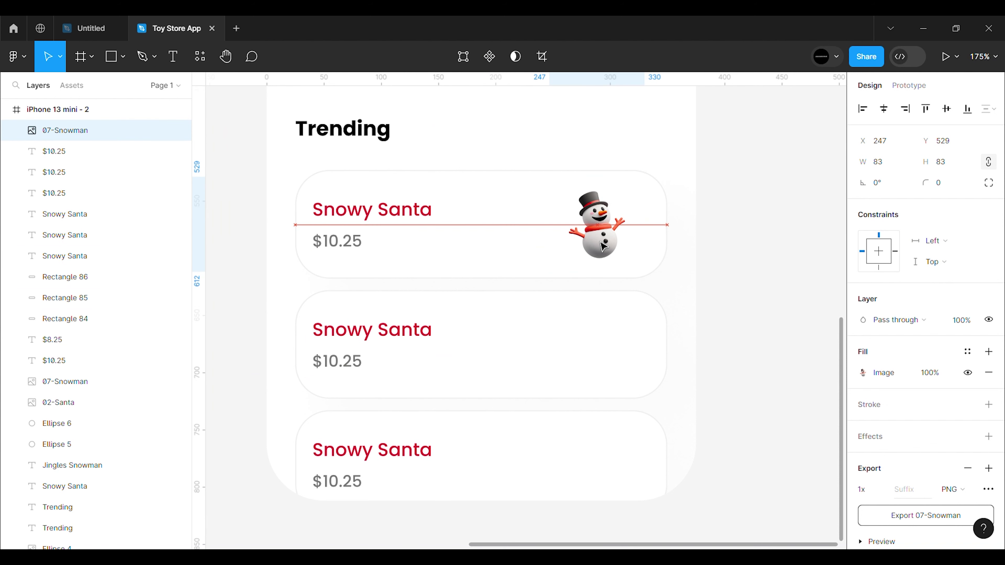
{"action": "key", "text": "Escape"}
{"action": "key", "text": "ctrl+v"}
{"action": "left_click_drag", "start_coordinate": [519, 337], "coordinate": [599, 348]}
{"action": "key", "text": "Escape"}
{"action": "key", "text": "ctrl+v"}
{"action": "left_click_drag", "start_coordinate": [536, 381], "coordinate": [628, 493]}
{"action": "left_click_drag", "start_coordinate": [614, 436], "coordinate": [612, 432]}
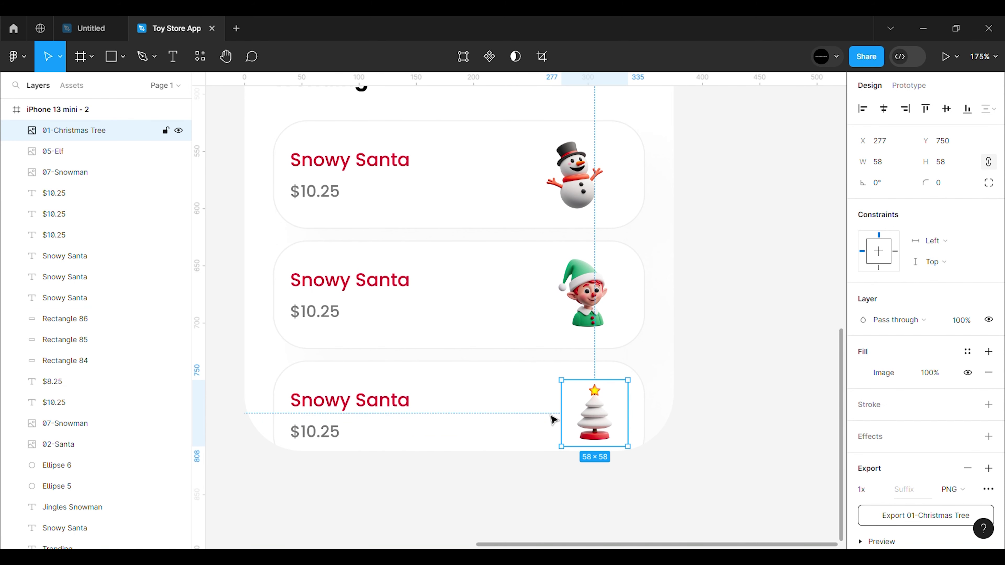
- Nudge the elf and snowman images slightly to the right
{"action": "left_click", "coordinate": [599, 327]}
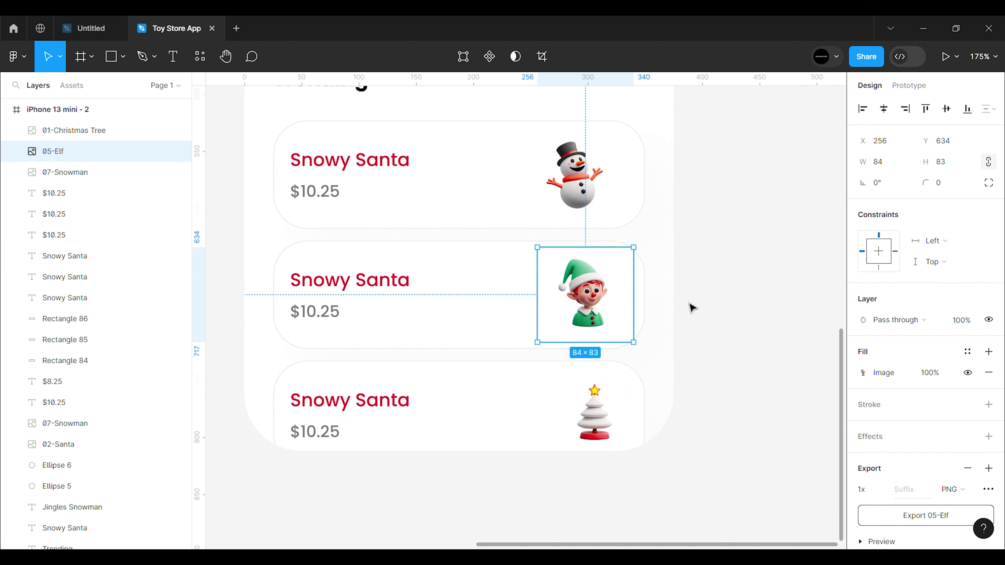
{"action": "key", "text": "Right"}
{"action": "key", "text": "Right"}
{"action": "key", "text": "Right"}
{"action": "key", "text": "Right"}
{"action": "key", "text": "Right"}
{"action": "key", "text": "Right"}
{"action": "key", "text": "Right"}
{"action": "left_click", "coordinate": [585, 175]}
{"action": "key", "text": "Right"}
{"action": "key", "text": "Right"}
{"action": "key", "text": "Right"}
{"action": "key", "text": "Right"}
{"action": "key", "text": "Right"}
{"action": "key", "text": "Right"}
{"action": "key", "text": "Right"}
{"action": "key", "text": "Right"}
{"action": "key", "text": "Right"}
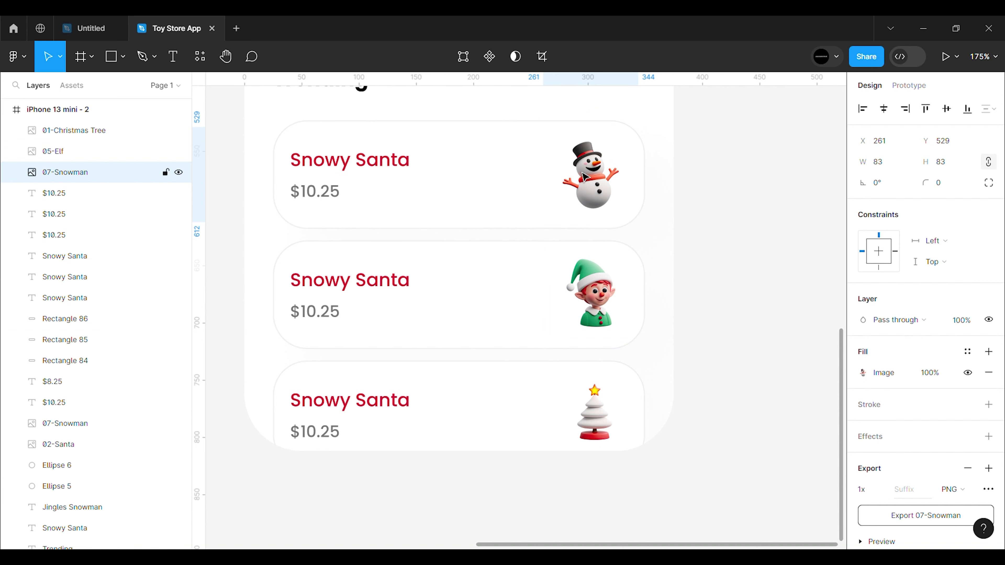
{"action": "scroll", "coordinate": [584, 175], "scroll_direction": "down", "scroll_amount": 5}
{"action": "key", "text": "Escape"}
- Retitle the second card 'Elf on the Shelf' and the third 'Christmas Tree'
{"action": "double_click", "coordinate": [423, 317]}
{"action": "type", "text": "Elf on the Shelf"}
{"action": "left_click", "coordinate": [621, 313]}
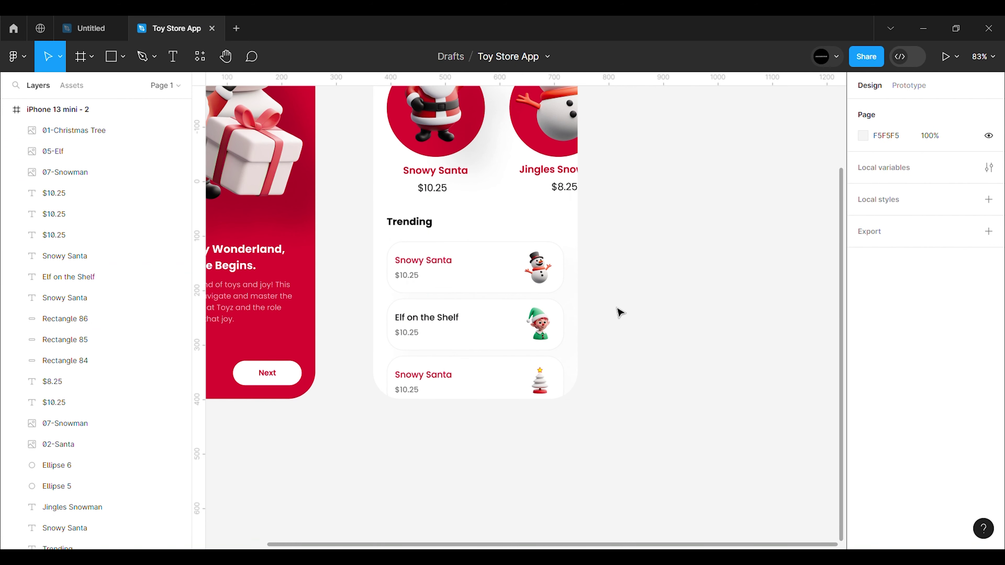
{"action": "scroll", "coordinate": [466, 410], "scroll_direction": "up", "scroll_amount": 5}
{"action": "double_click", "coordinate": [476, 411]}
{"action": "type", "text": "Christmas Tree"}
{"action": "scroll", "coordinate": [417, 352], "scroll_direction": "down", "scroll_amount": 5}
{"action": "left_click", "coordinate": [483, 406]}
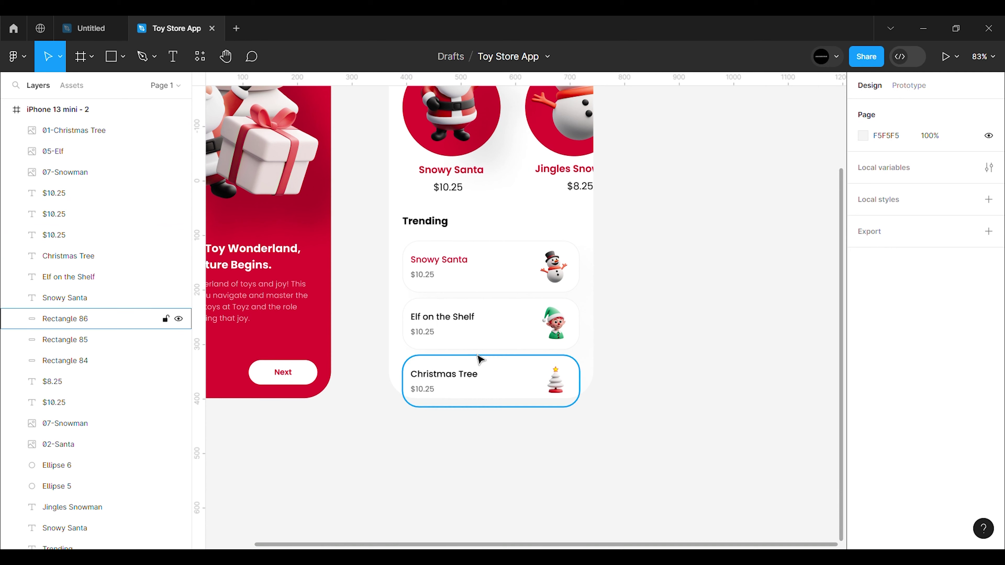
- Set the Snowy Santa title fill to 000000 black, then switch to the Untitled file
{"action": "left_click", "coordinate": [456, 265]}
{"action": "scroll", "coordinate": [925, 317], "scroll_direction": "down", "scroll_amount": 3}
{"action": "left_click", "coordinate": [863, 404]}
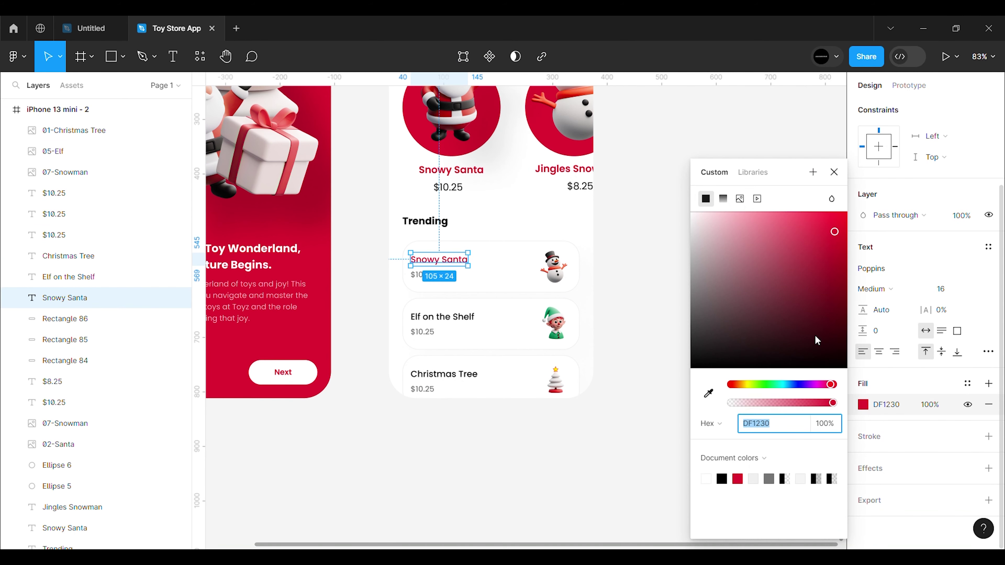
{"action": "type", "text": "000000"}
{"action": "key", "text": "Return"}
{"action": "left_click", "coordinate": [616, 460]}
{"action": "scroll", "coordinate": [494, 348], "scroll_direction": "down", "scroll_amount": 3}
{"action": "scroll", "coordinate": [471, 342], "scroll_direction": "up", "scroll_amount": 5}
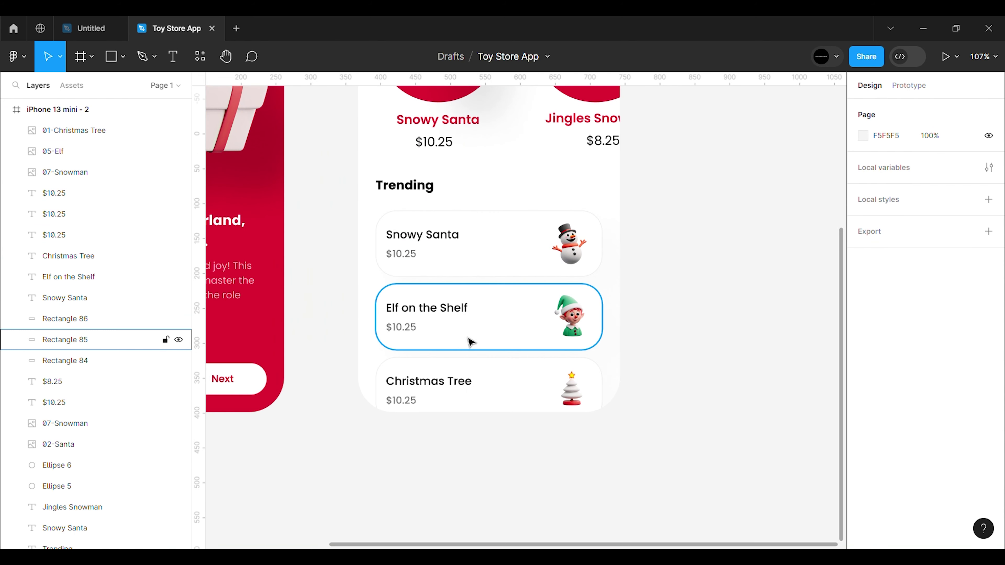
{"action": "scroll", "coordinate": [435, 322], "scroll_direction": "up", "scroll_amount": 2}
{"action": "left_click", "coordinate": [119, 30]}
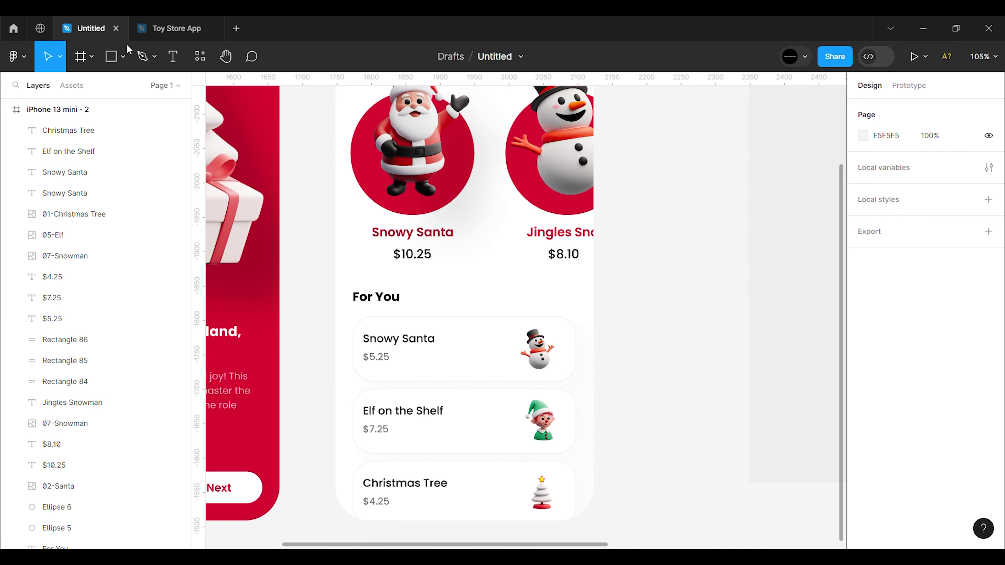
- Back in Toy Store App, change the card prices to $5.25, $7.25 and $4.25
{"action": "left_click", "coordinate": [174, 28]}
{"action": "double_click", "coordinate": [390, 238]}
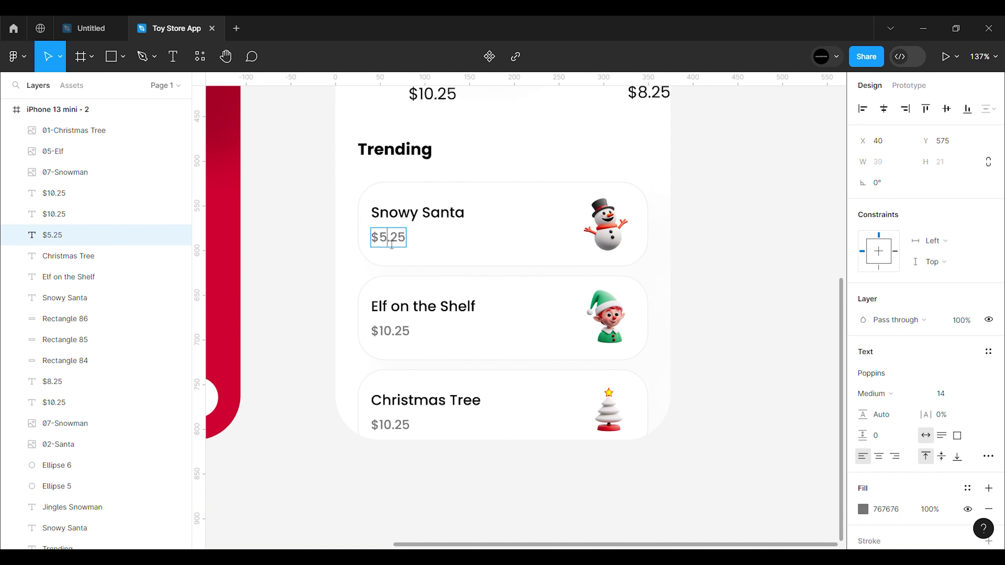
{"action": "left_click", "coordinate": [393, 332]}
{"action": "type", "text": "7"}
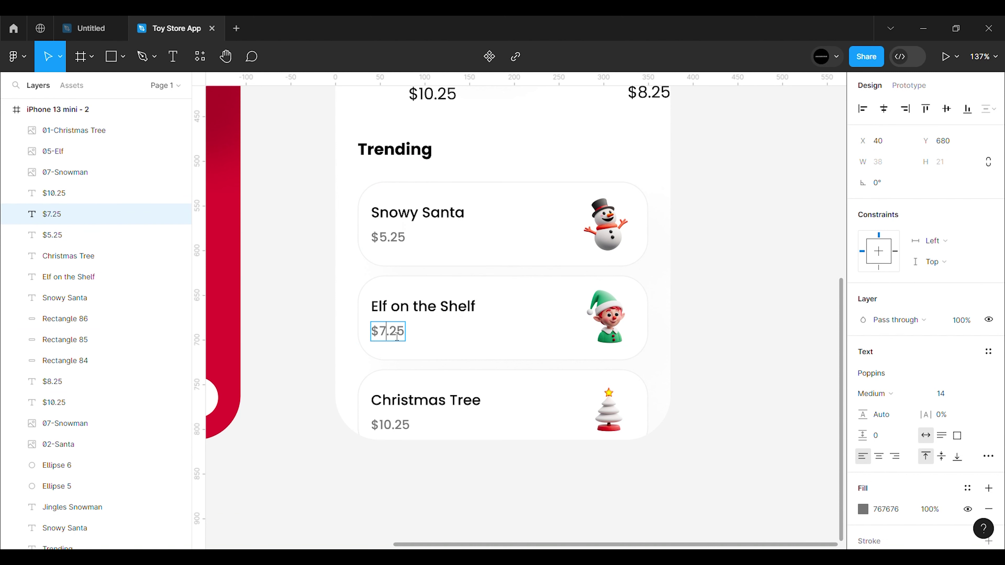
{"action": "left_click", "coordinate": [395, 422]}
{"action": "key", "text": "BackSpace"}
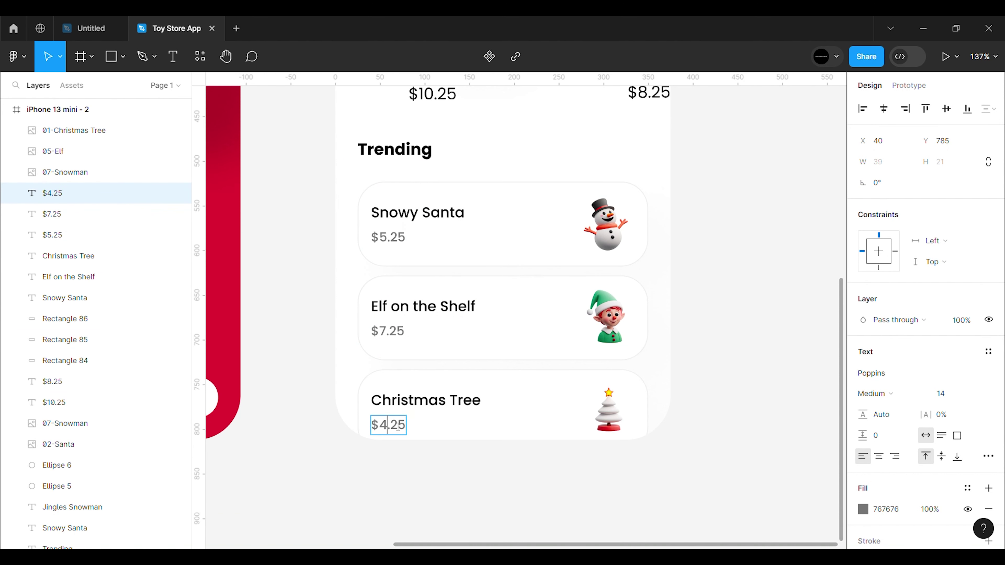
{"action": "scroll", "coordinate": [545, 444], "scroll_direction": "down", "scroll_amount": 5}
{"action": "key", "text": "Escape"}
{"action": "key", "text": "Escape"}
- Switch to the Hand tool, collapse the iPhone 13 mini - 2 layers, and zoom out to 51%
{"action": "key", "text": "h"}
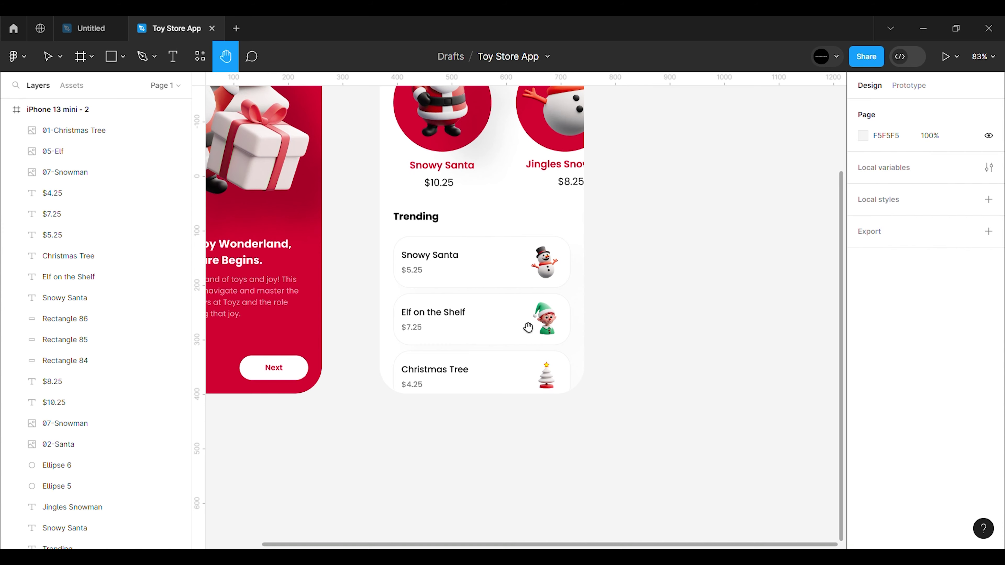
{"action": "scroll", "coordinate": [482, 295], "scroll_direction": "down", "scroll_amount": 5}
{"action": "scroll", "coordinate": [410, 285], "scroll_direction": "up", "scroll_amount": 5}
{"action": "scroll", "coordinate": [469, 348], "scroll_direction": "down", "scroll_amount": 2}
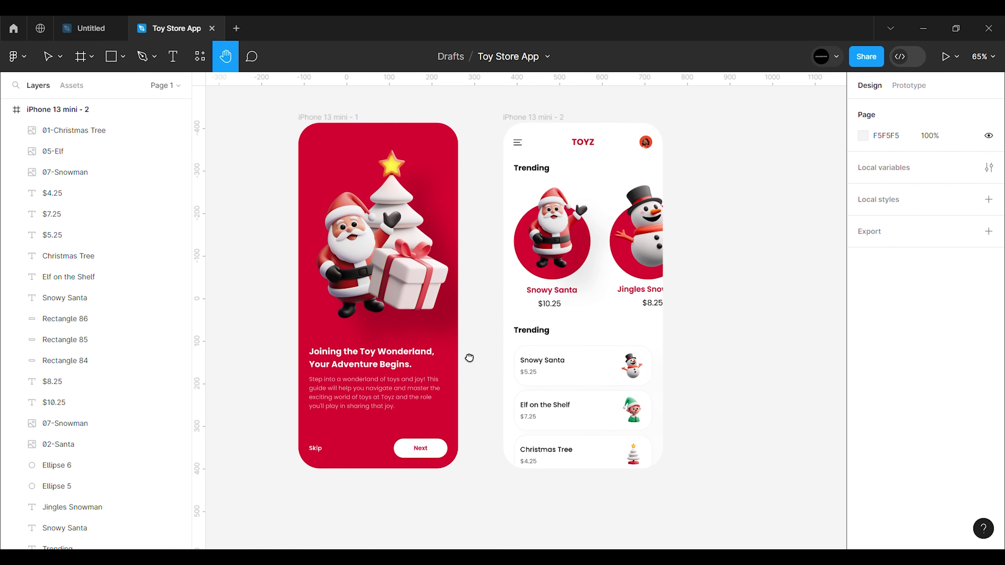
{"action": "left_click", "coordinate": [9, 109]}
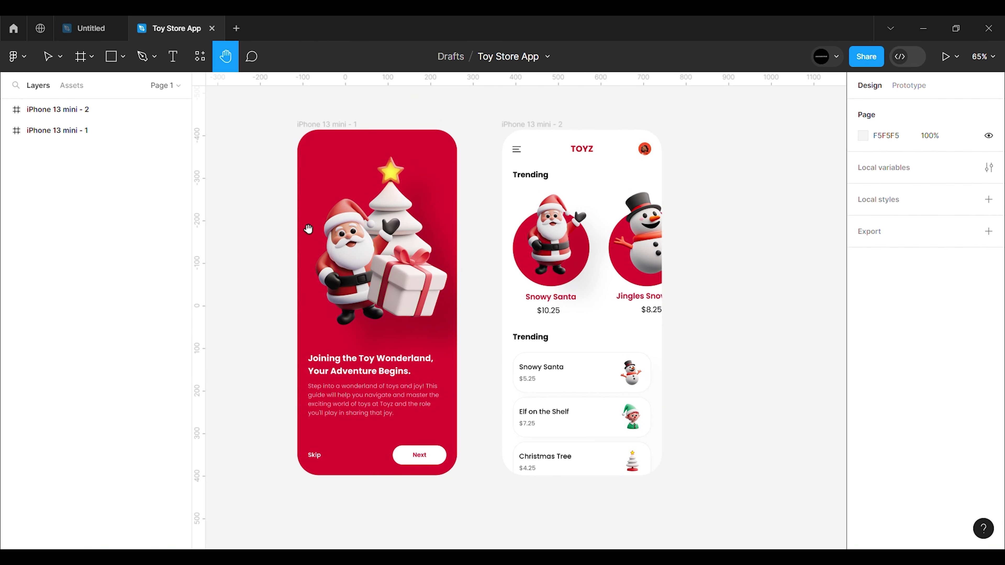
{"action": "scroll", "coordinate": [479, 263], "scroll_direction": "down", "scroll_amount": 2}
{"action": "scroll", "coordinate": [546, 274], "scroll_direction": "down", "scroll_amount": 1}
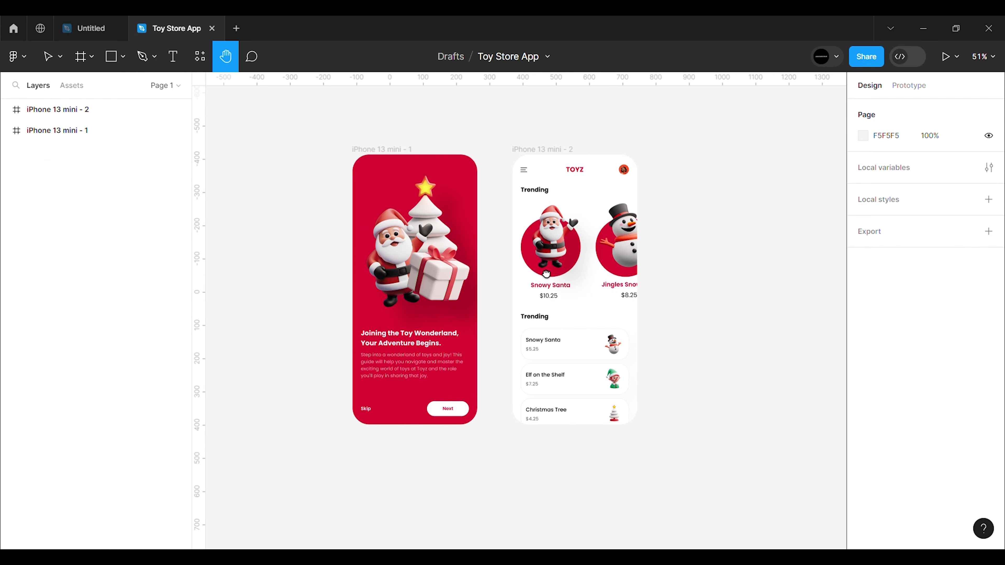